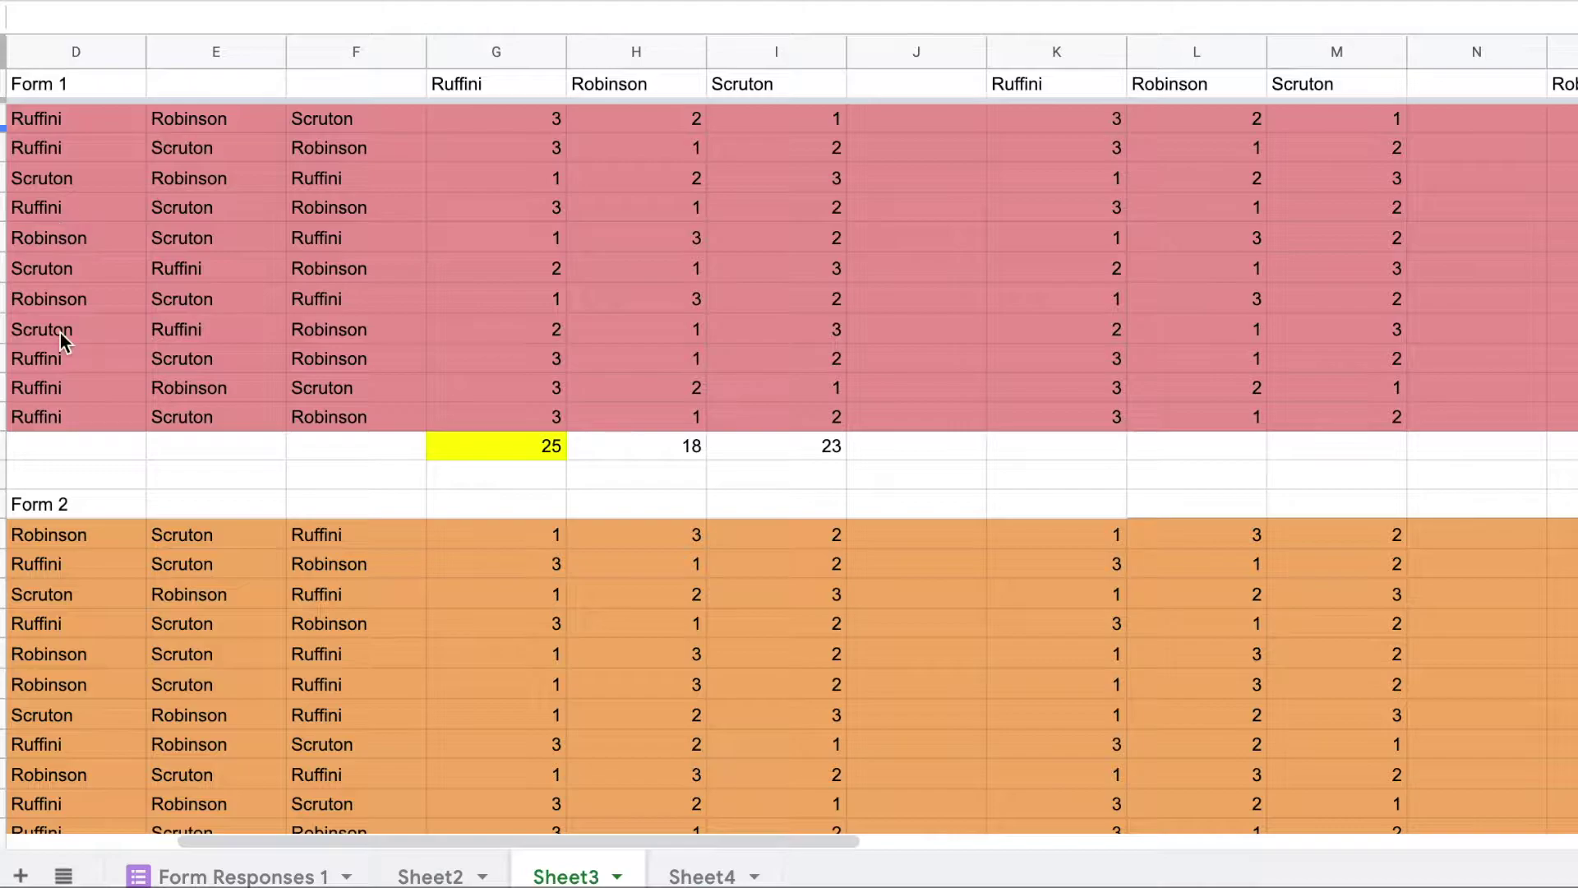
pyautogui.scroll(-5, 60, 333)
pyautogui.scroll(-19, 61, 333)
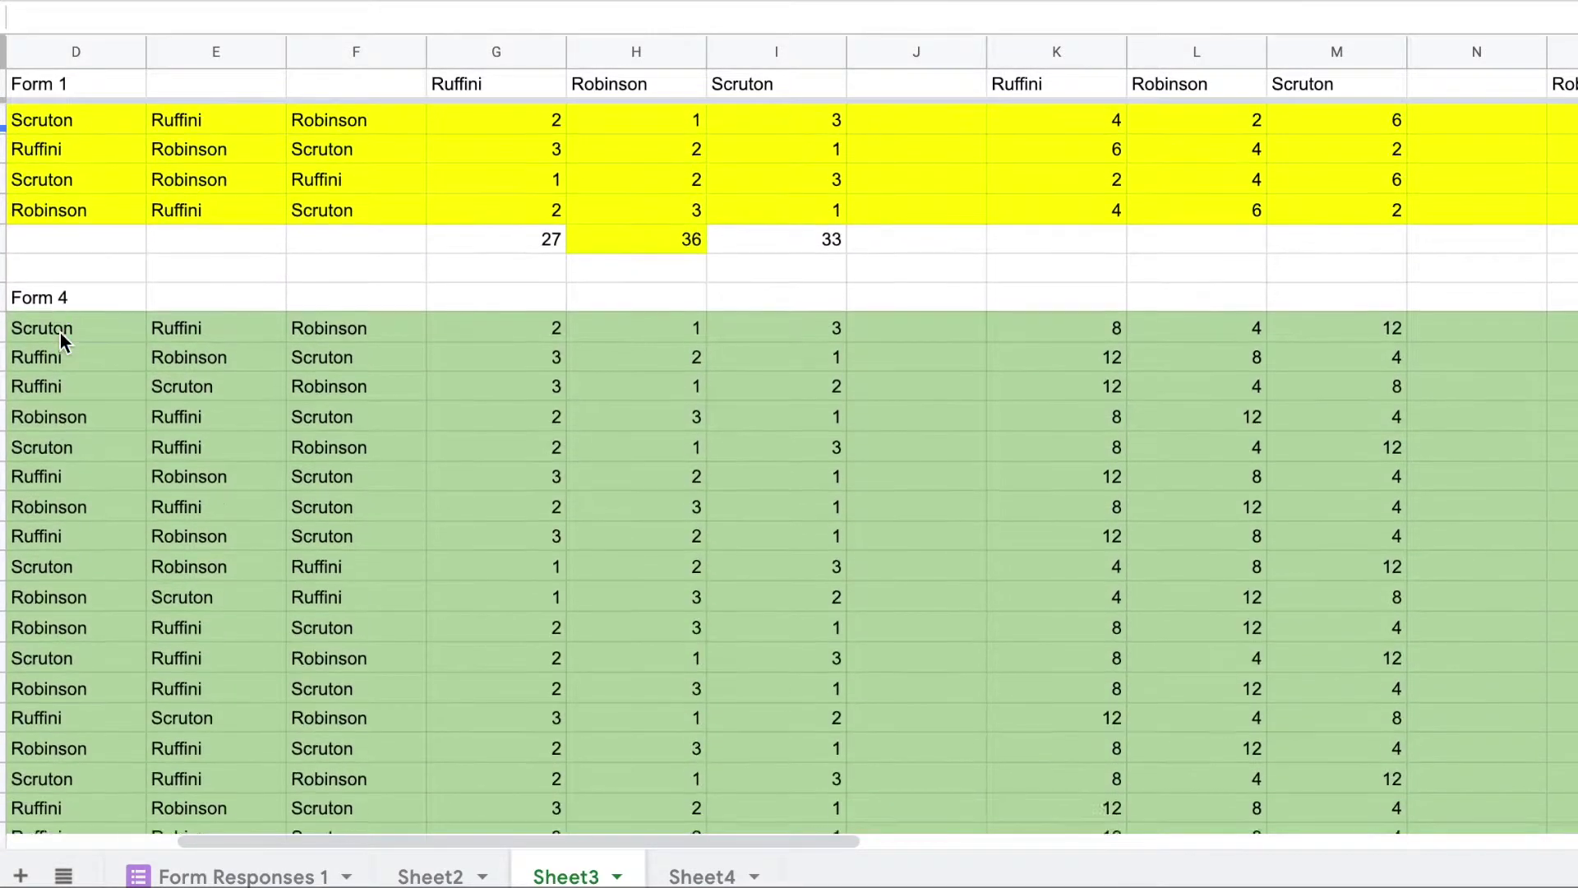
pyautogui.scroll(-20, 61, 333)
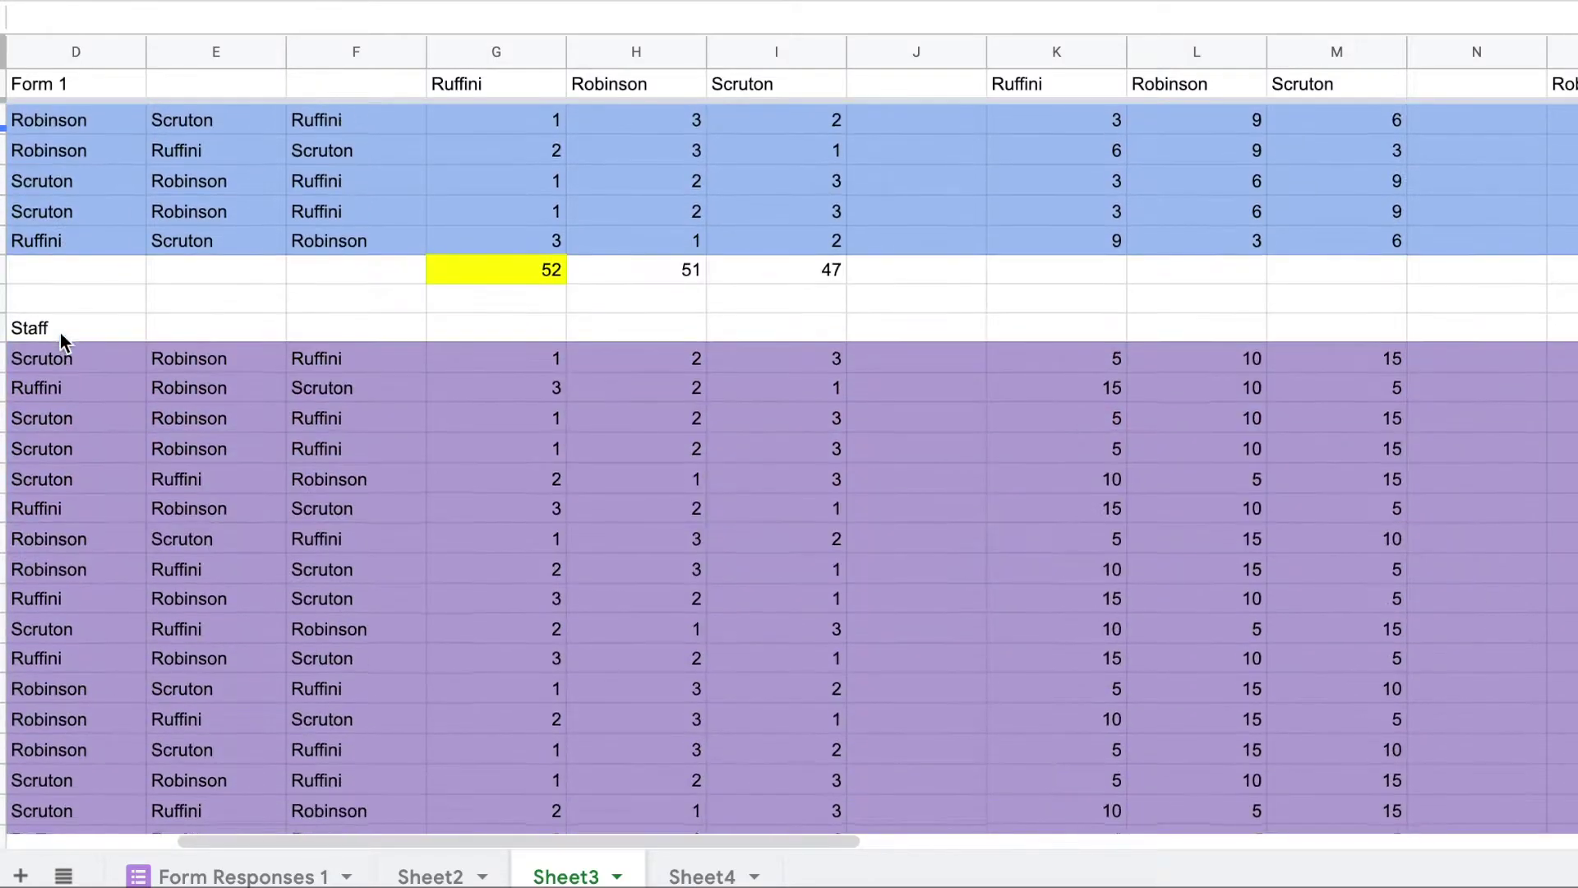
pyautogui.scroll(-2, 60, 333)
pyautogui.scroll(20, 60, 332)
pyautogui.click(54, 123)
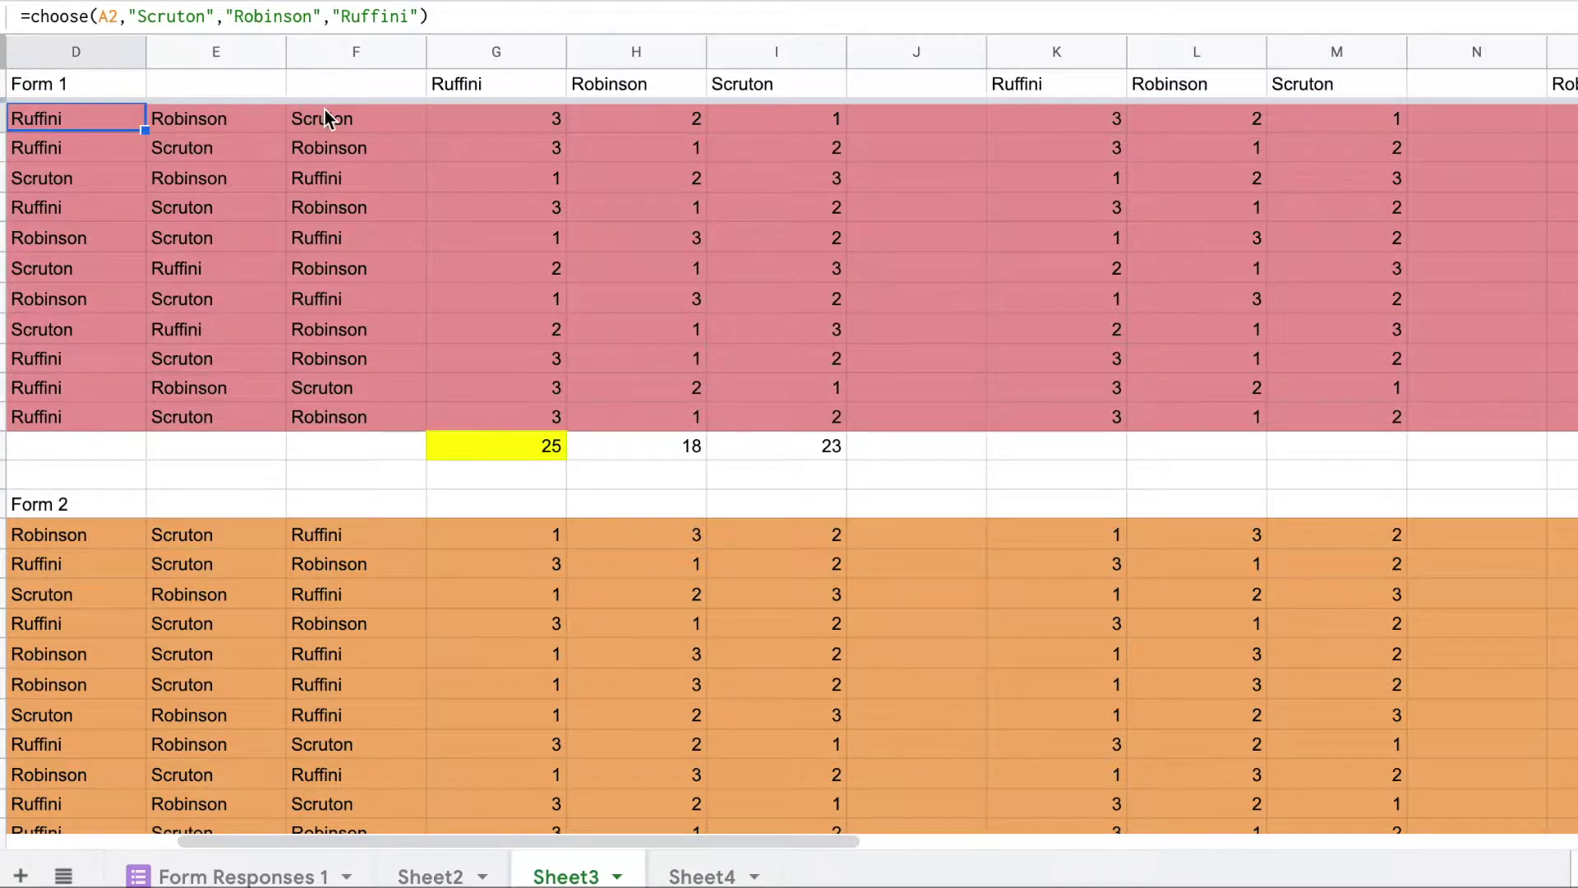
pyautogui.click(479, 83)
pyautogui.click(488, 122)
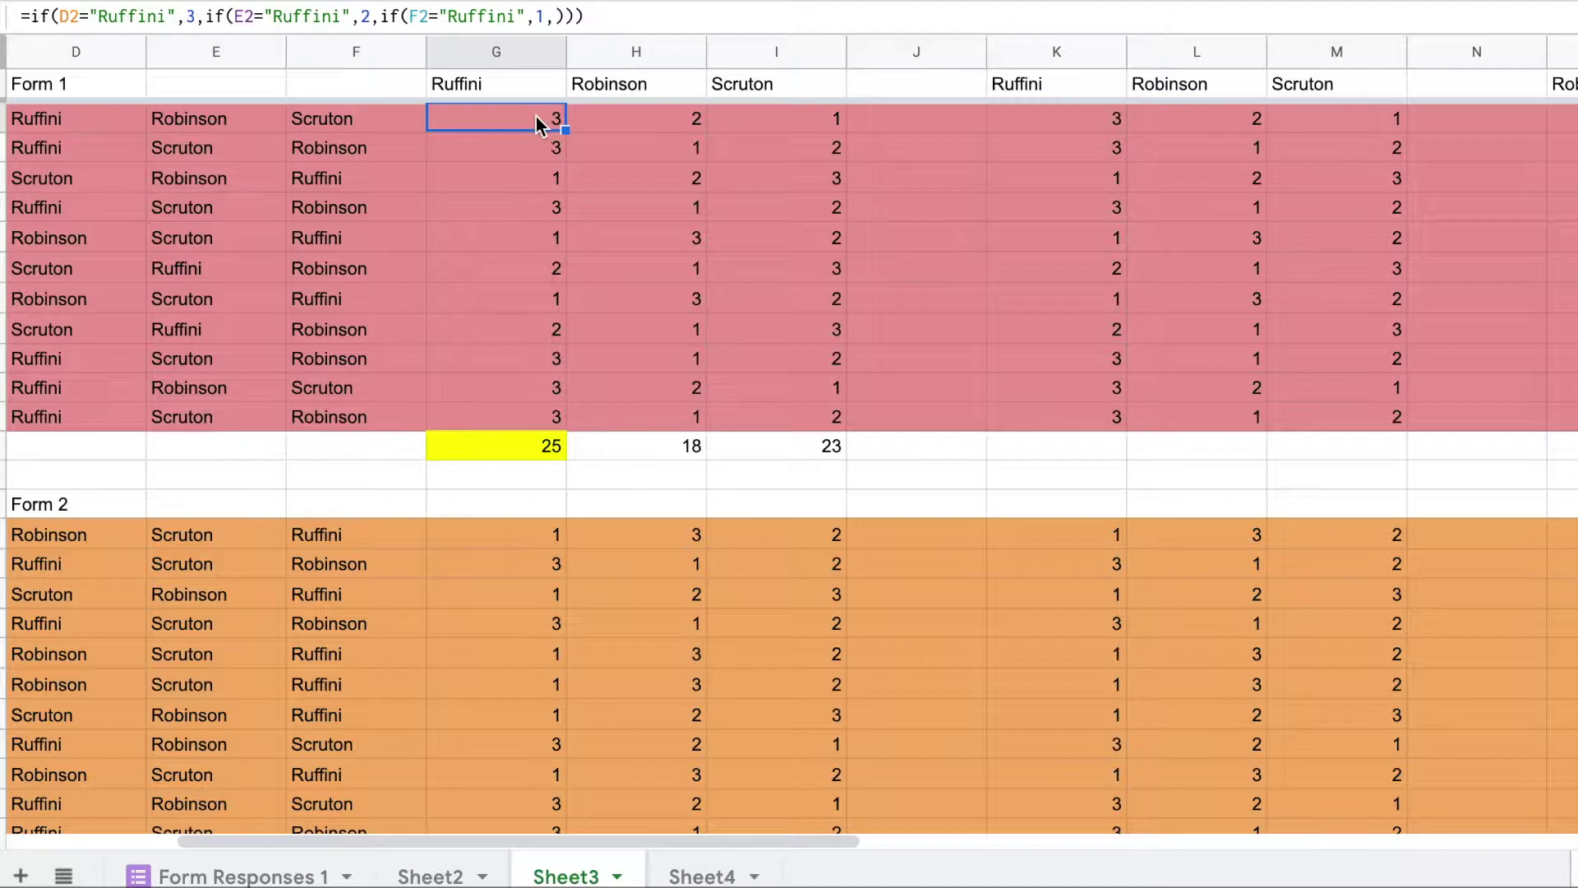
pyautogui.click(542, 280)
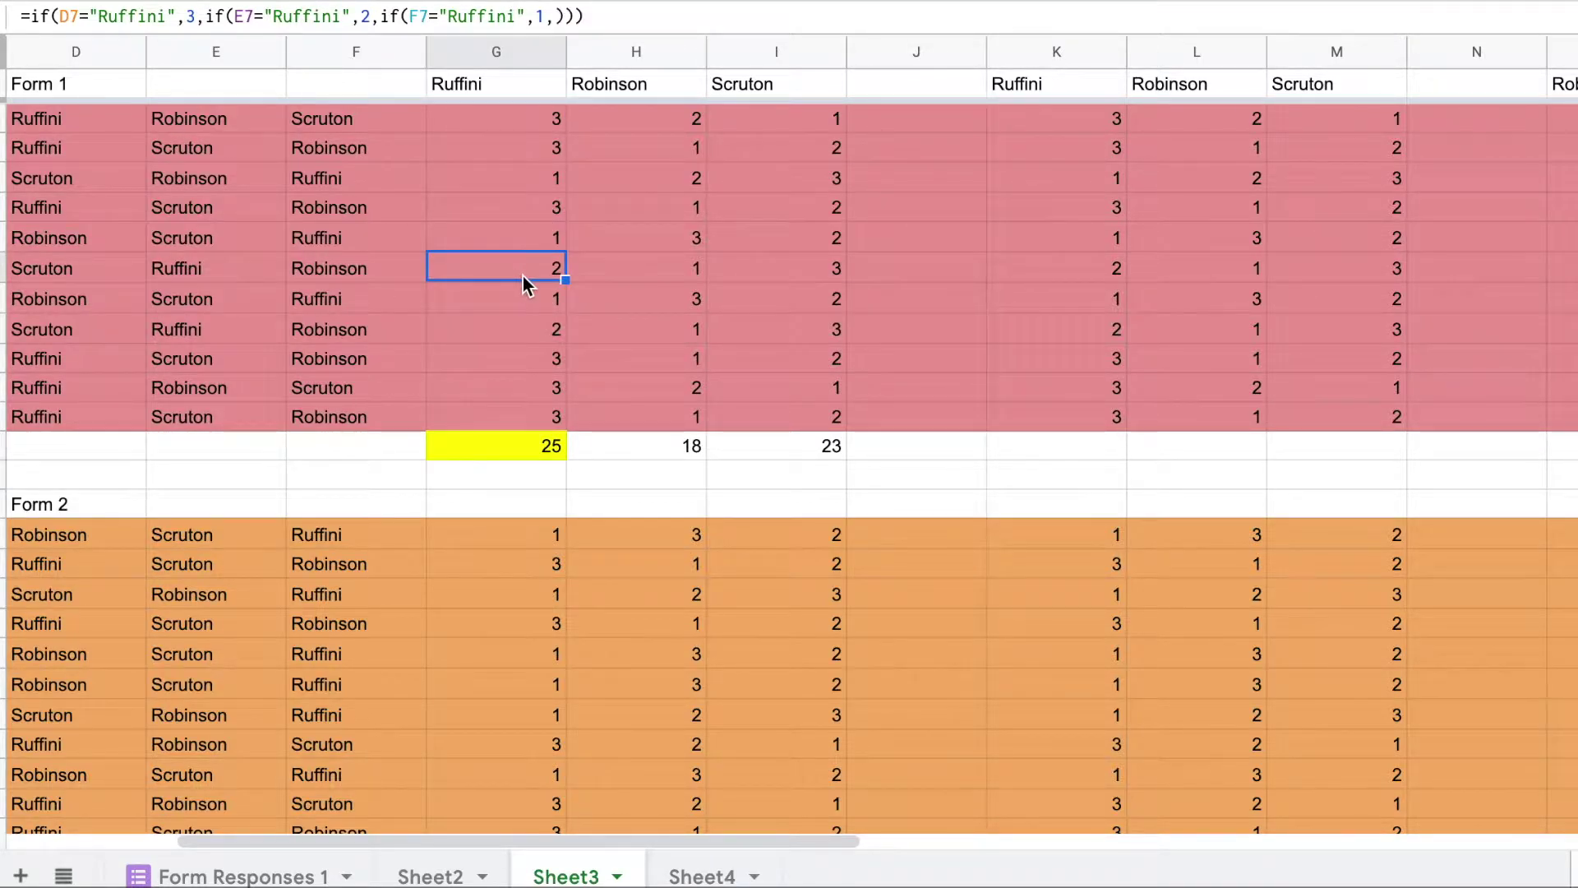
pyautogui.click(543, 303)
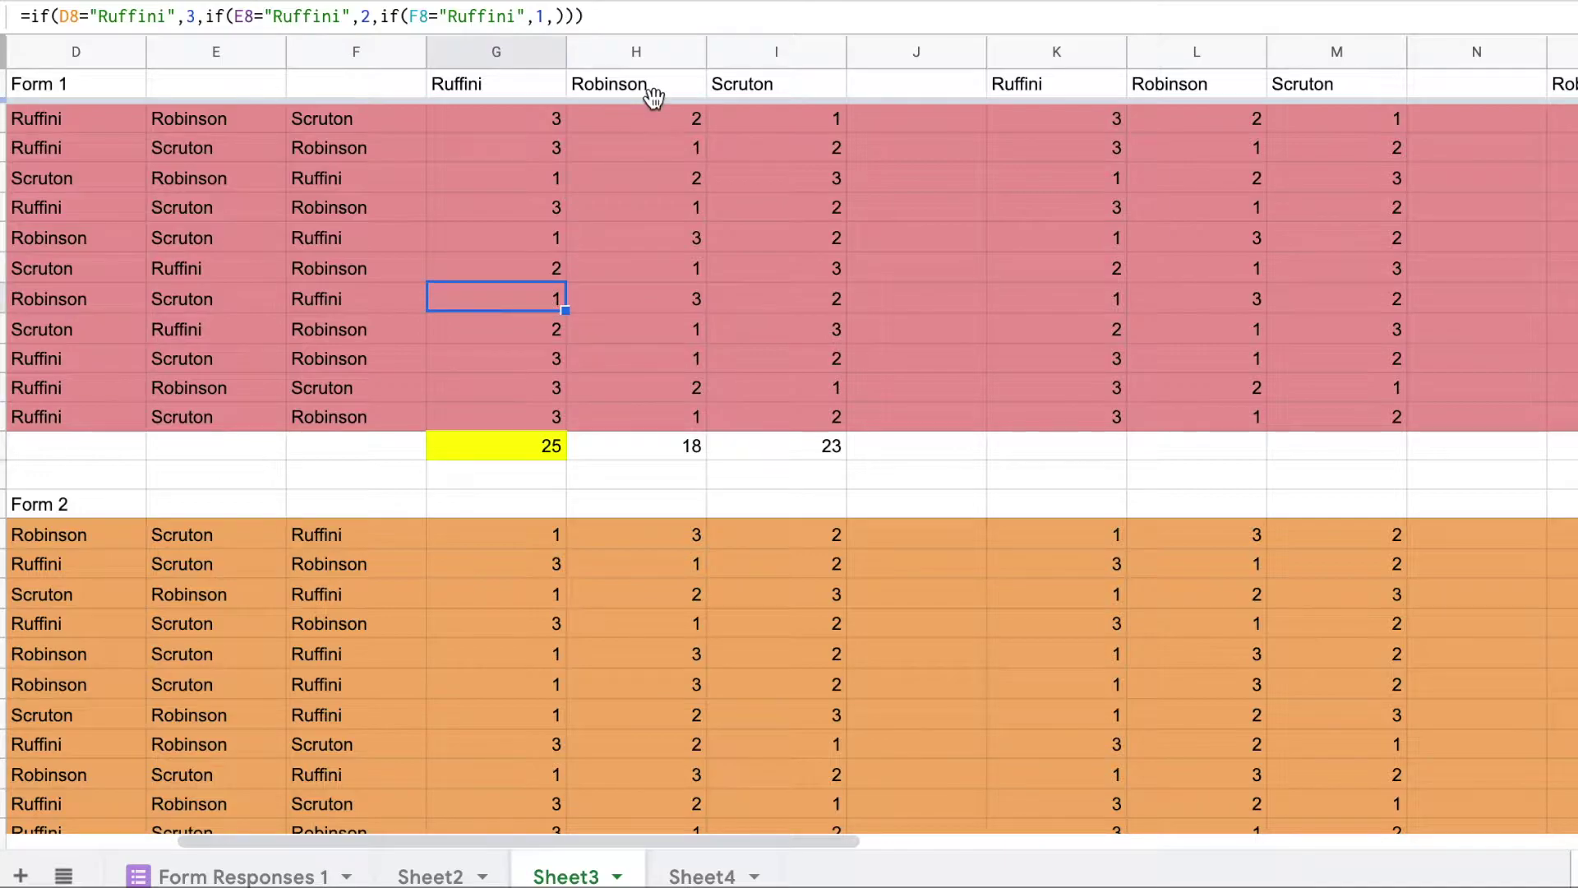
pyautogui.press('Down')
pyautogui.press('Down')
pyautogui.press('Down')
pyautogui.press('Down')
pyautogui.press('Down')
pyautogui.press('Down')
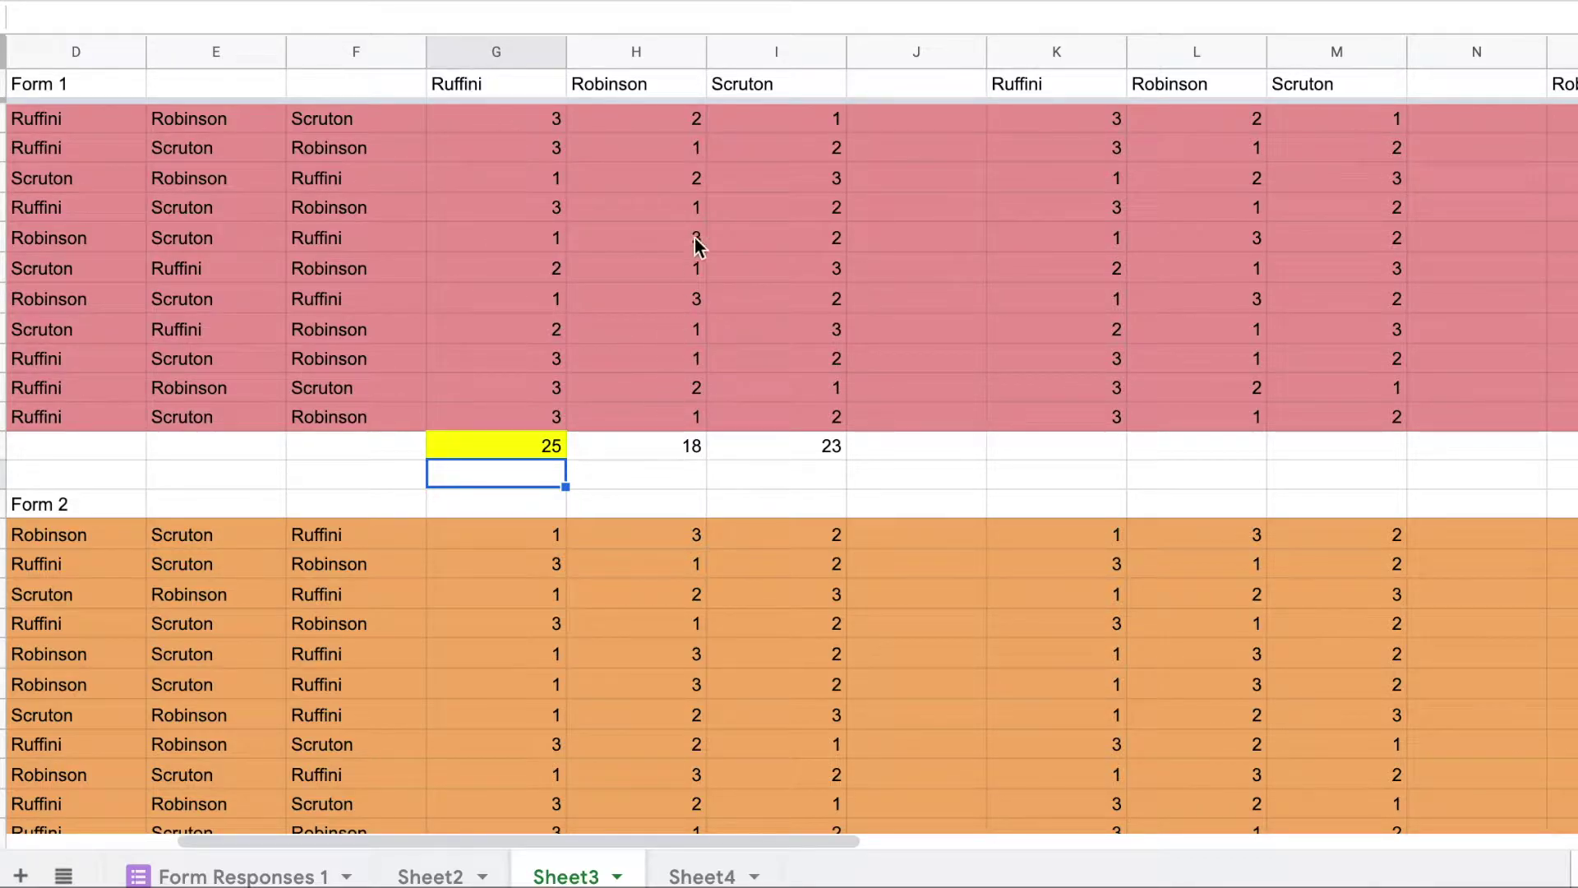
pyautogui.scroll(-12, 818, 470)
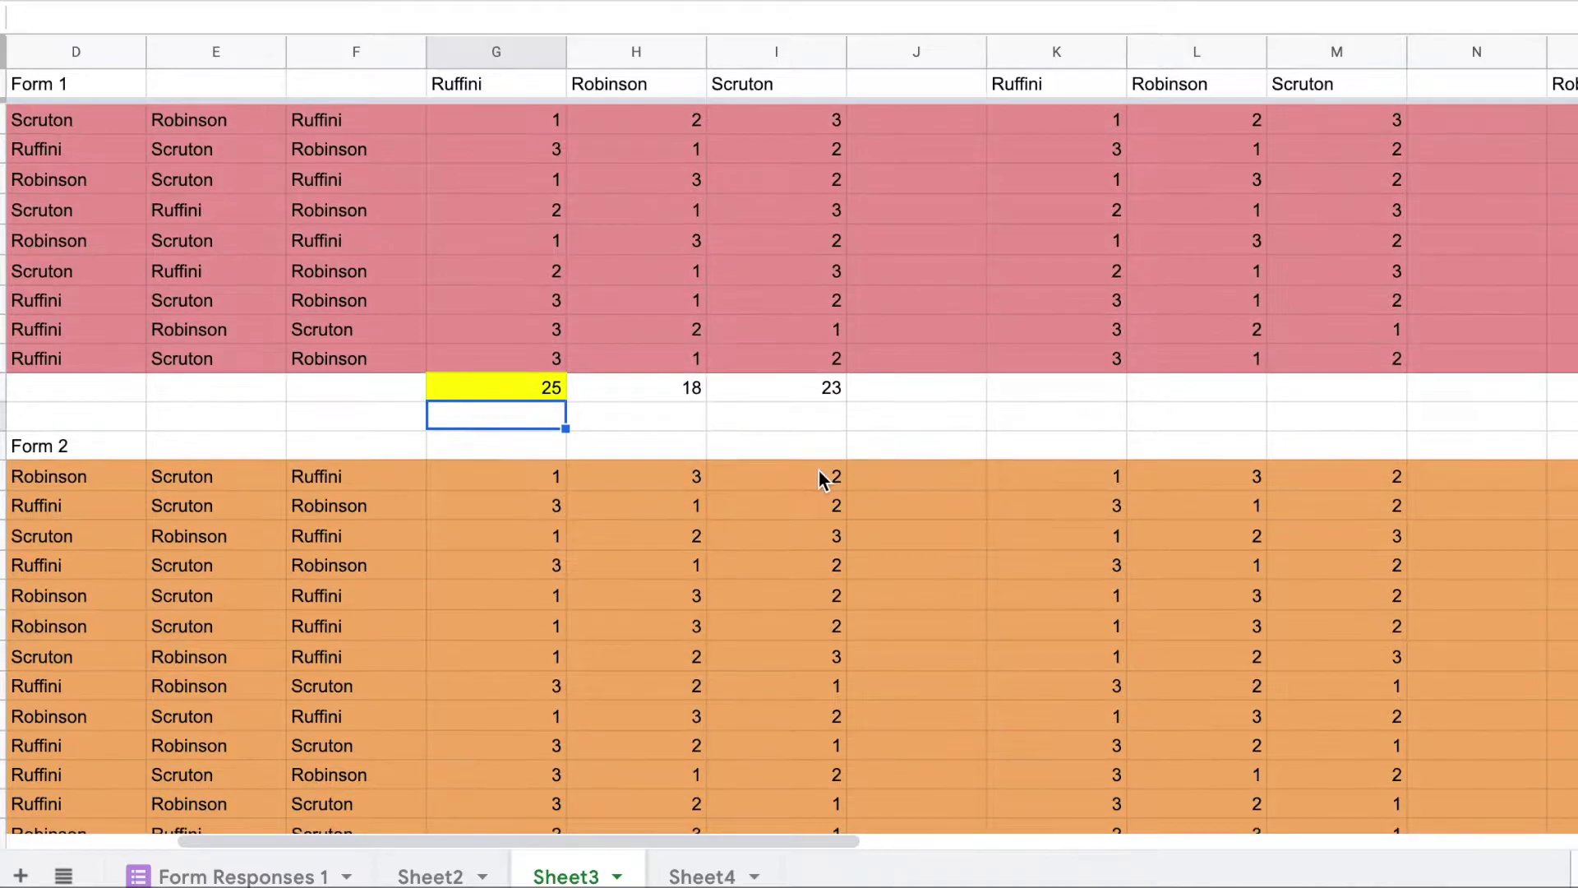
pyautogui.scroll(-20, 818, 470)
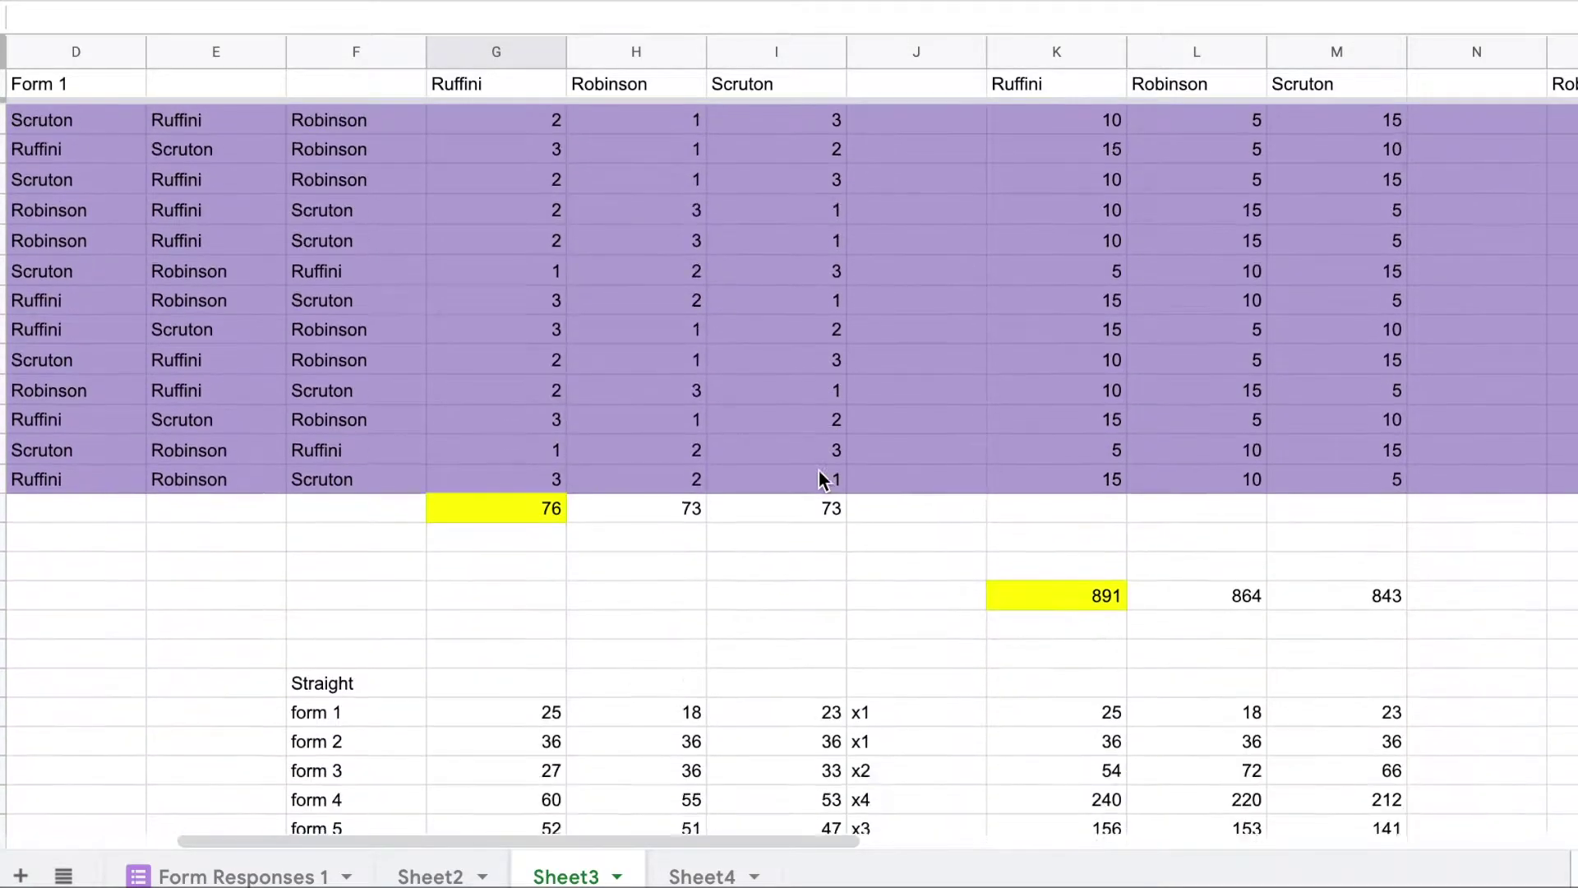
pyautogui.scroll(15, 819, 469)
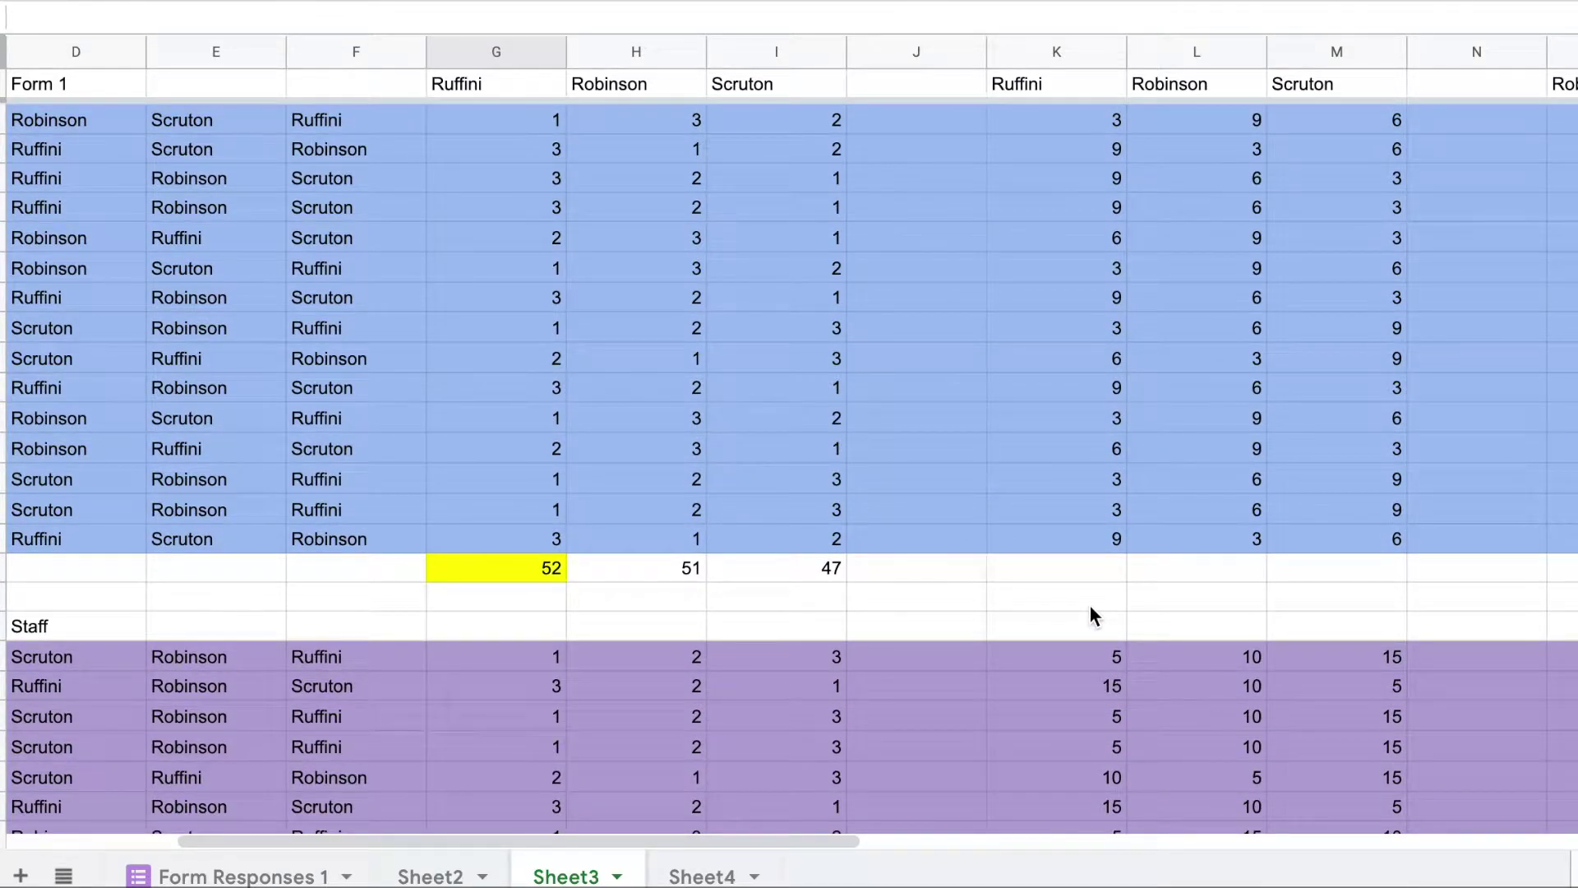
pyautogui.scroll(10, 1091, 606)
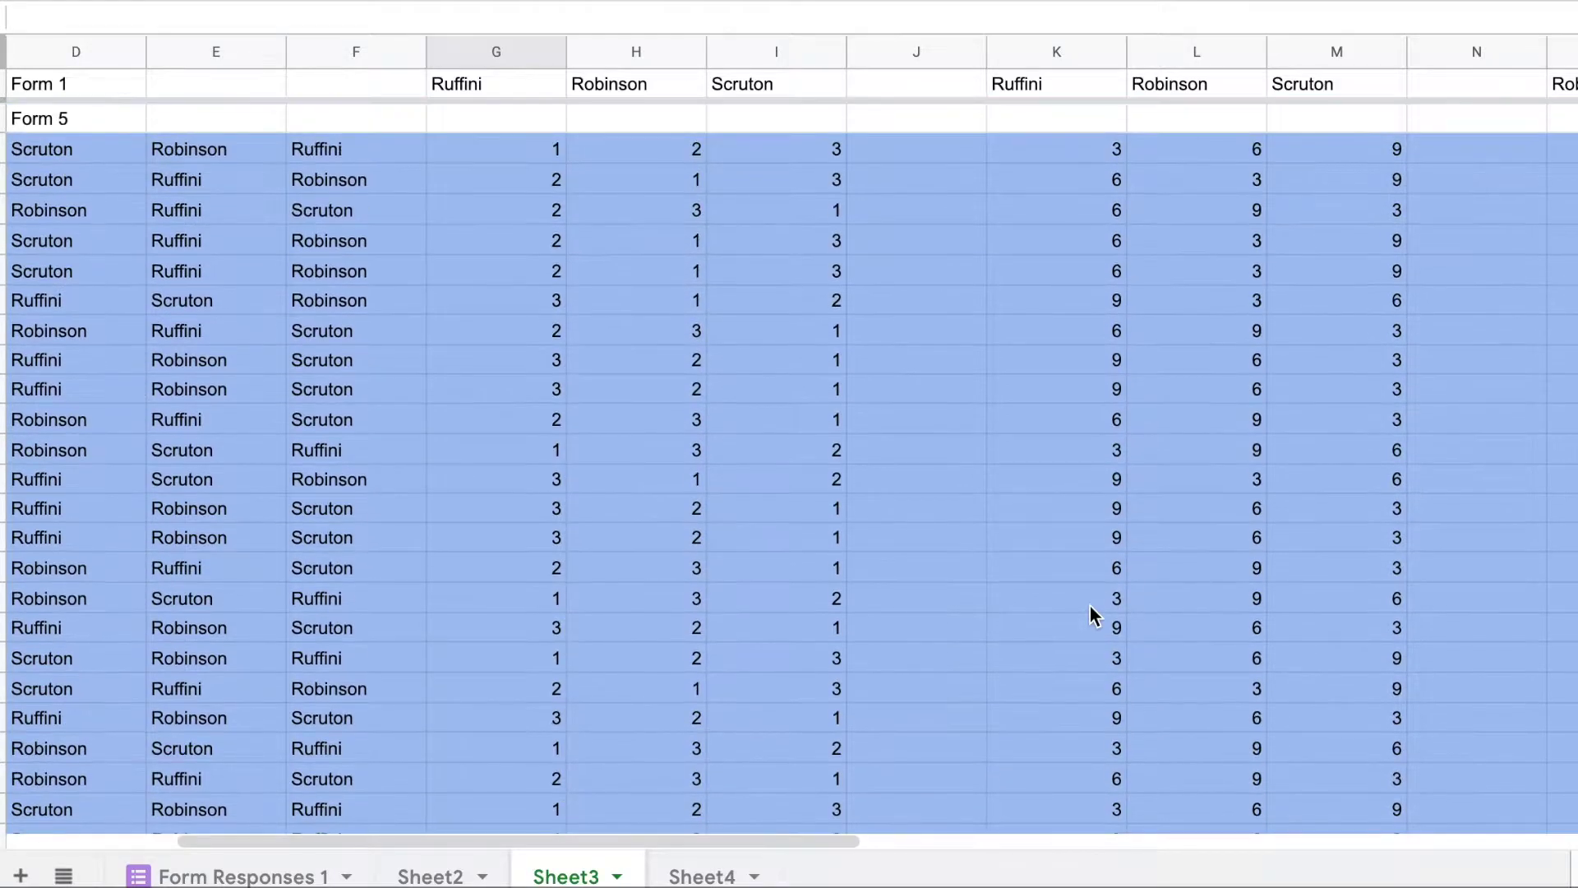
pyautogui.scroll(10, 1104, 291)
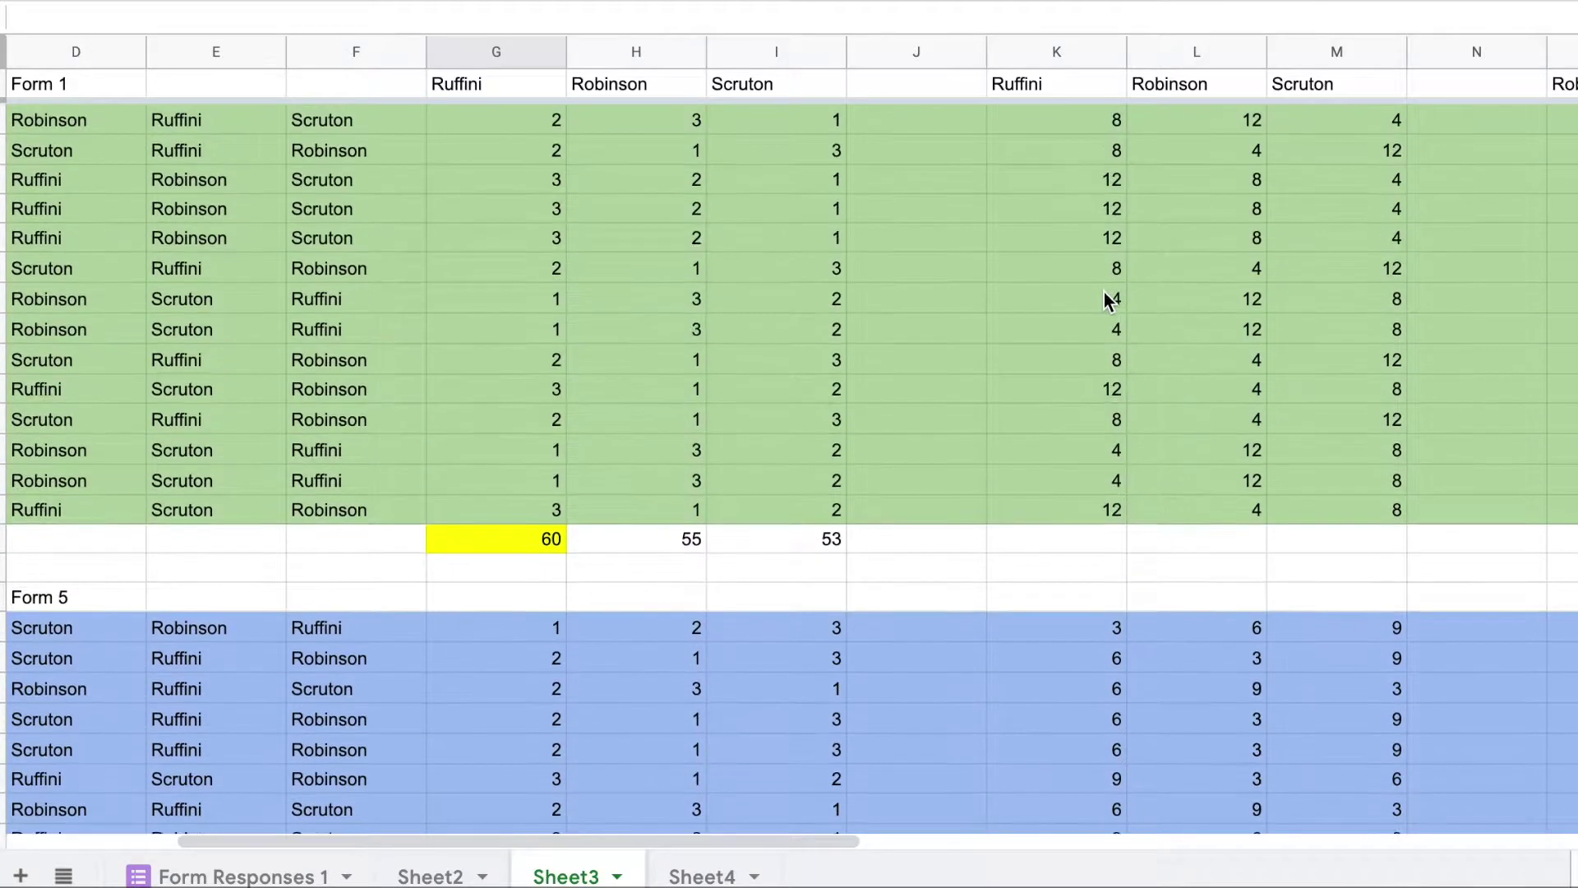
pyautogui.scroll(1, 1104, 292)
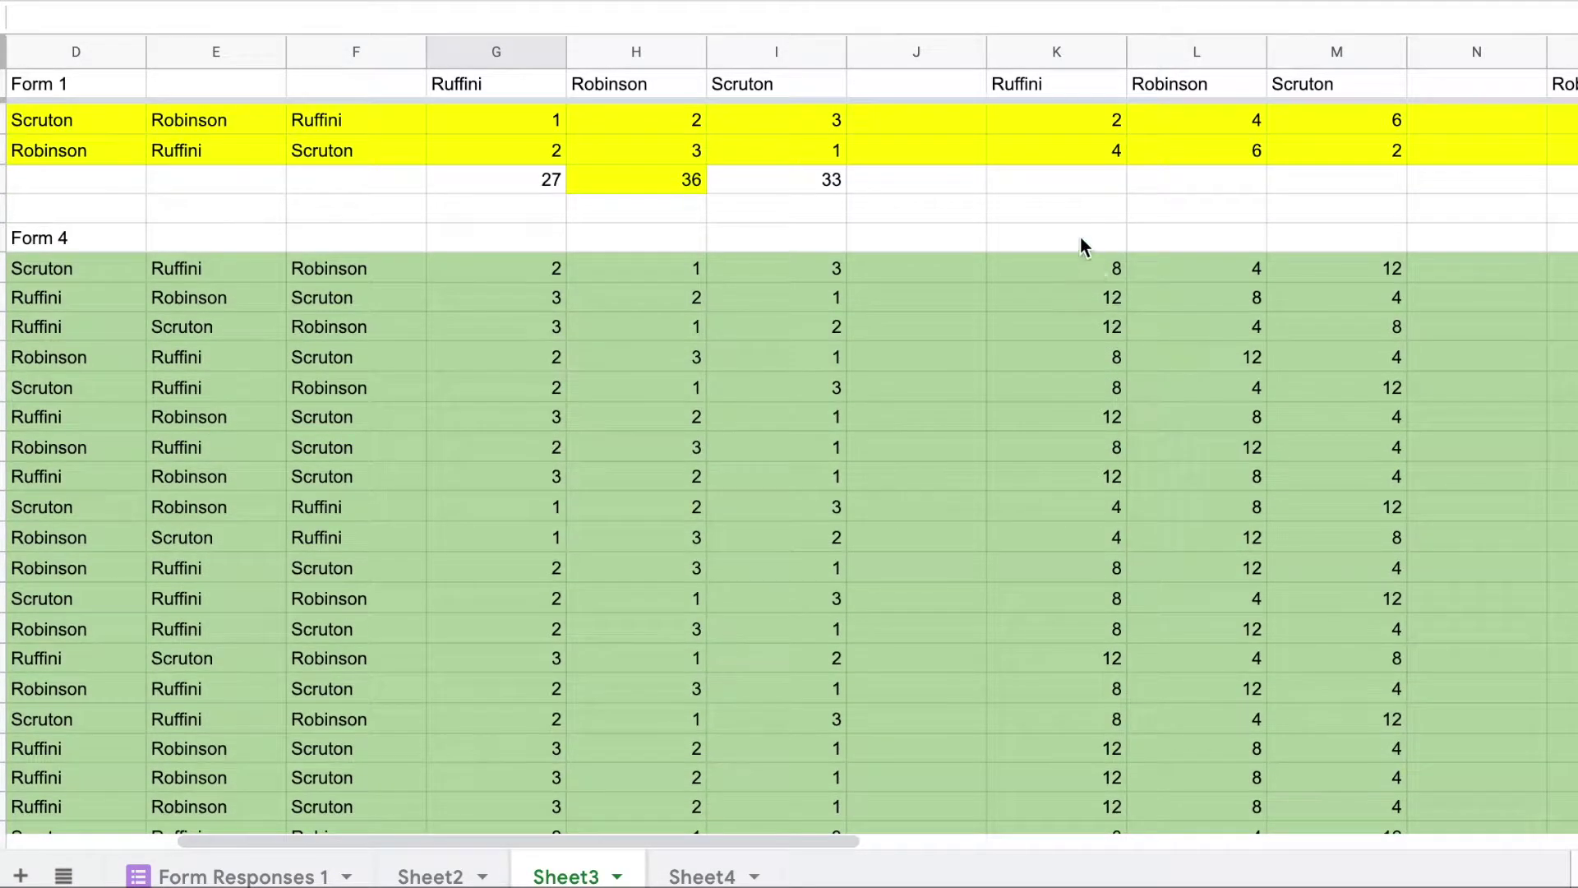
pyautogui.scroll(1, 1082, 271)
pyautogui.scroll(6, 1081, 270)
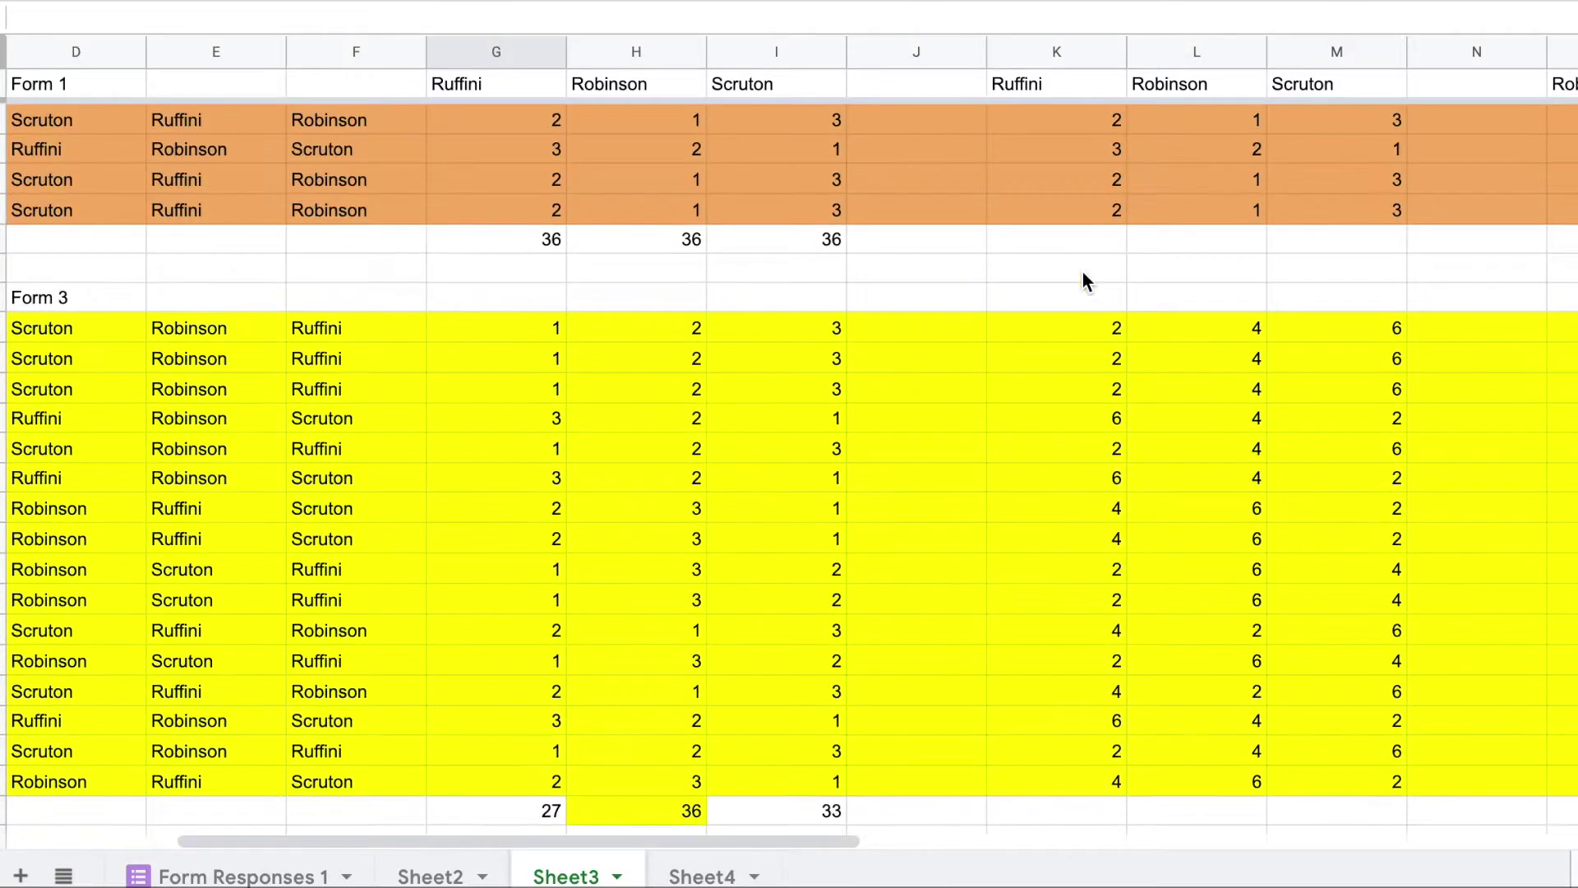
pyautogui.scroll(9, 1127, 307)
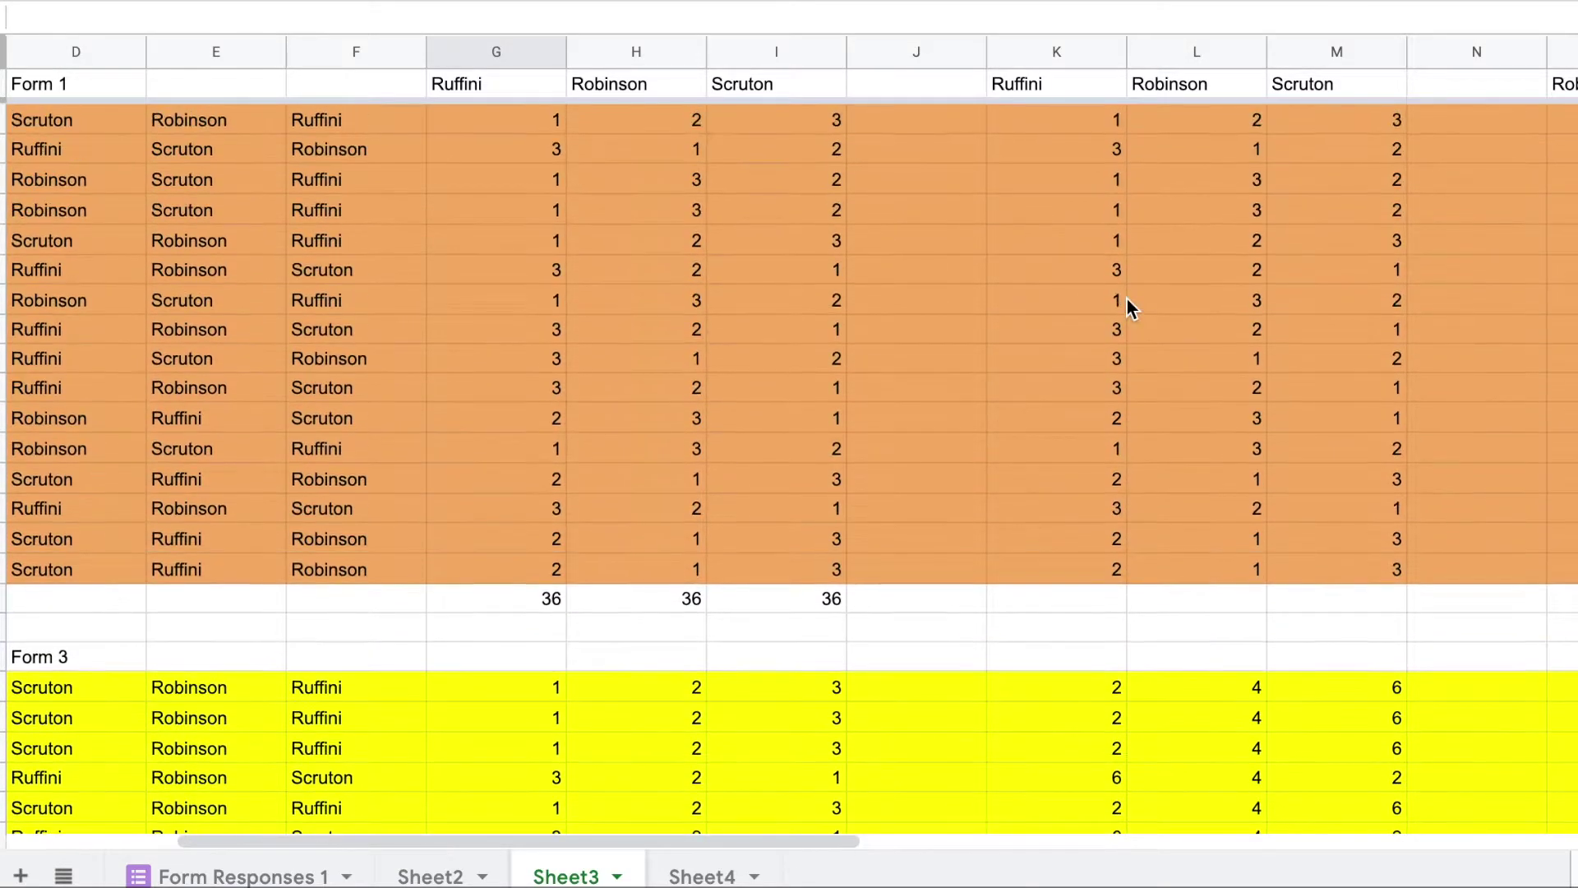
pyautogui.scroll(-3, 1128, 307)
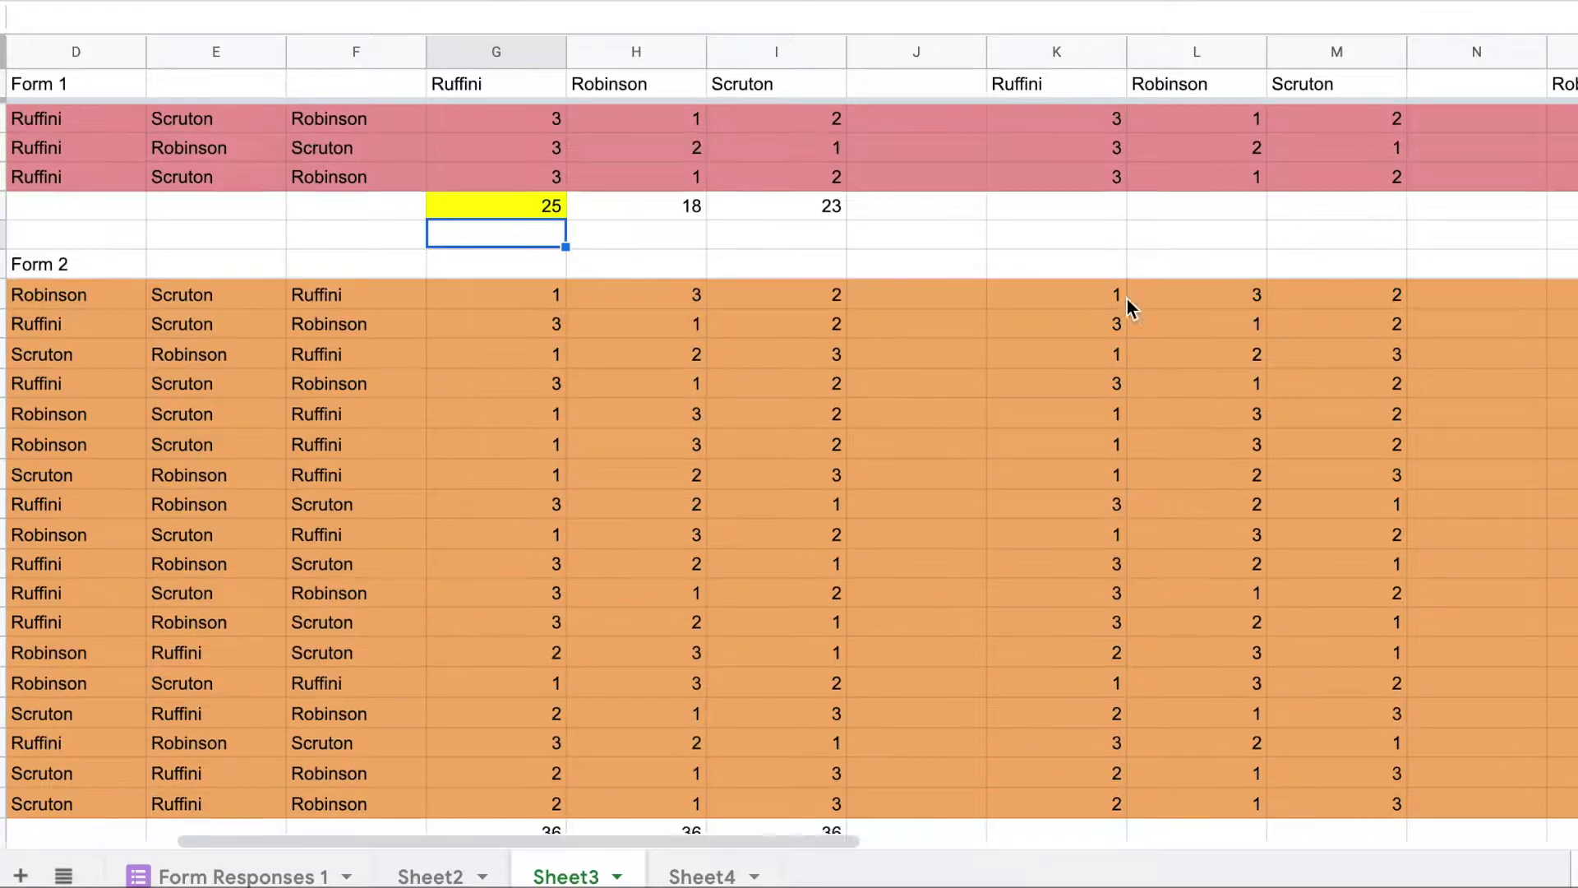
pyautogui.scroll(-8, 1122, 420)
pyautogui.scroll(4, 1123, 421)
pyautogui.scroll(2, 1124, 420)
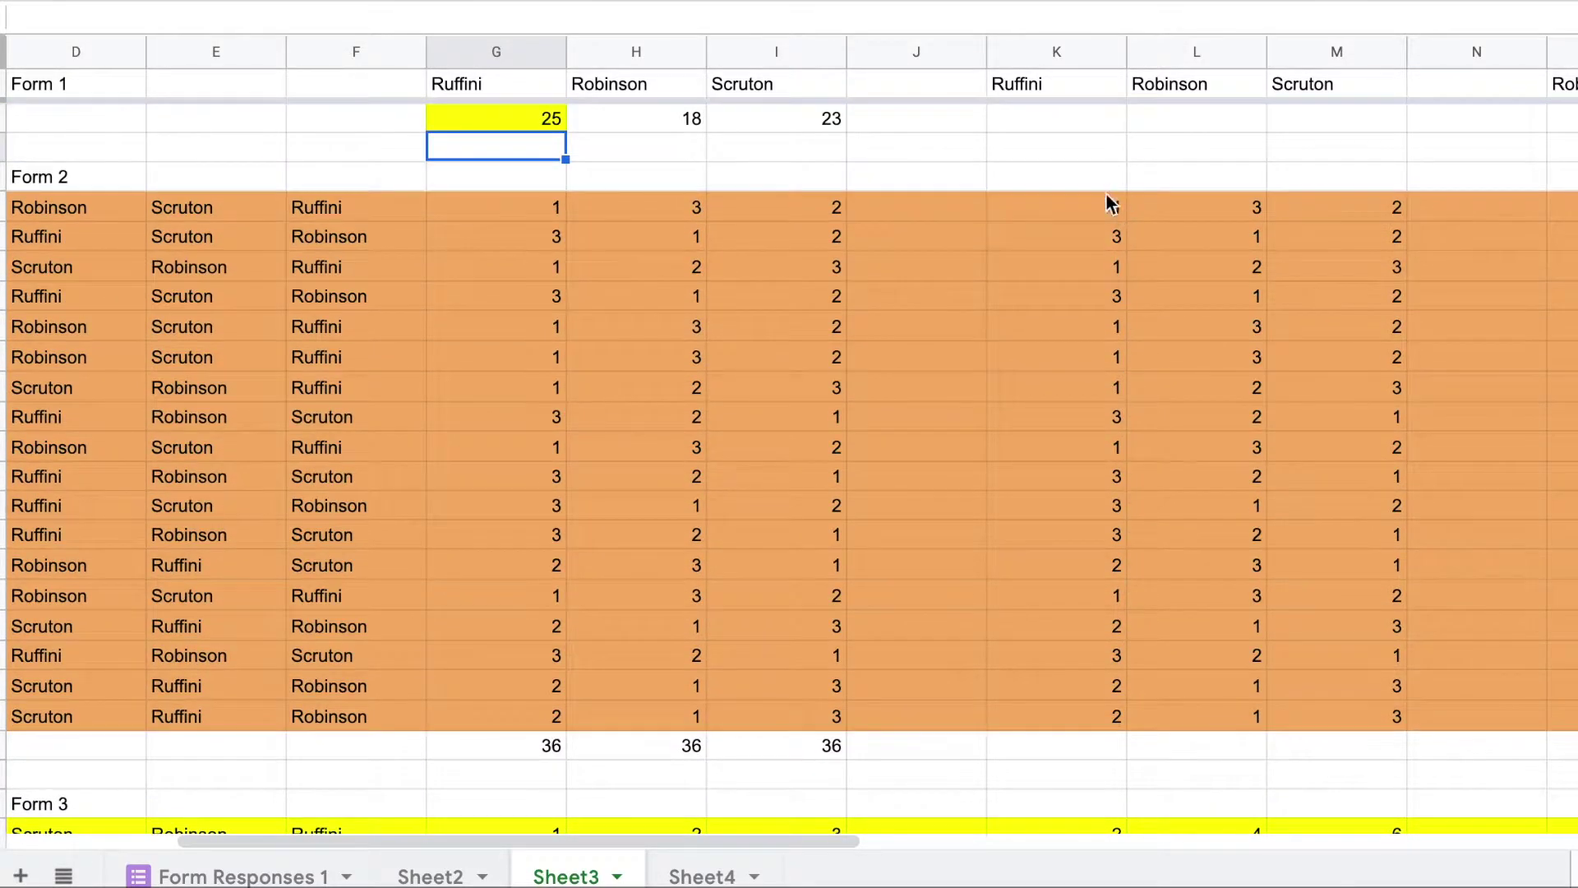
pyautogui.scroll(3, 1101, 212)
pyautogui.scroll(-20, 1088, 386)
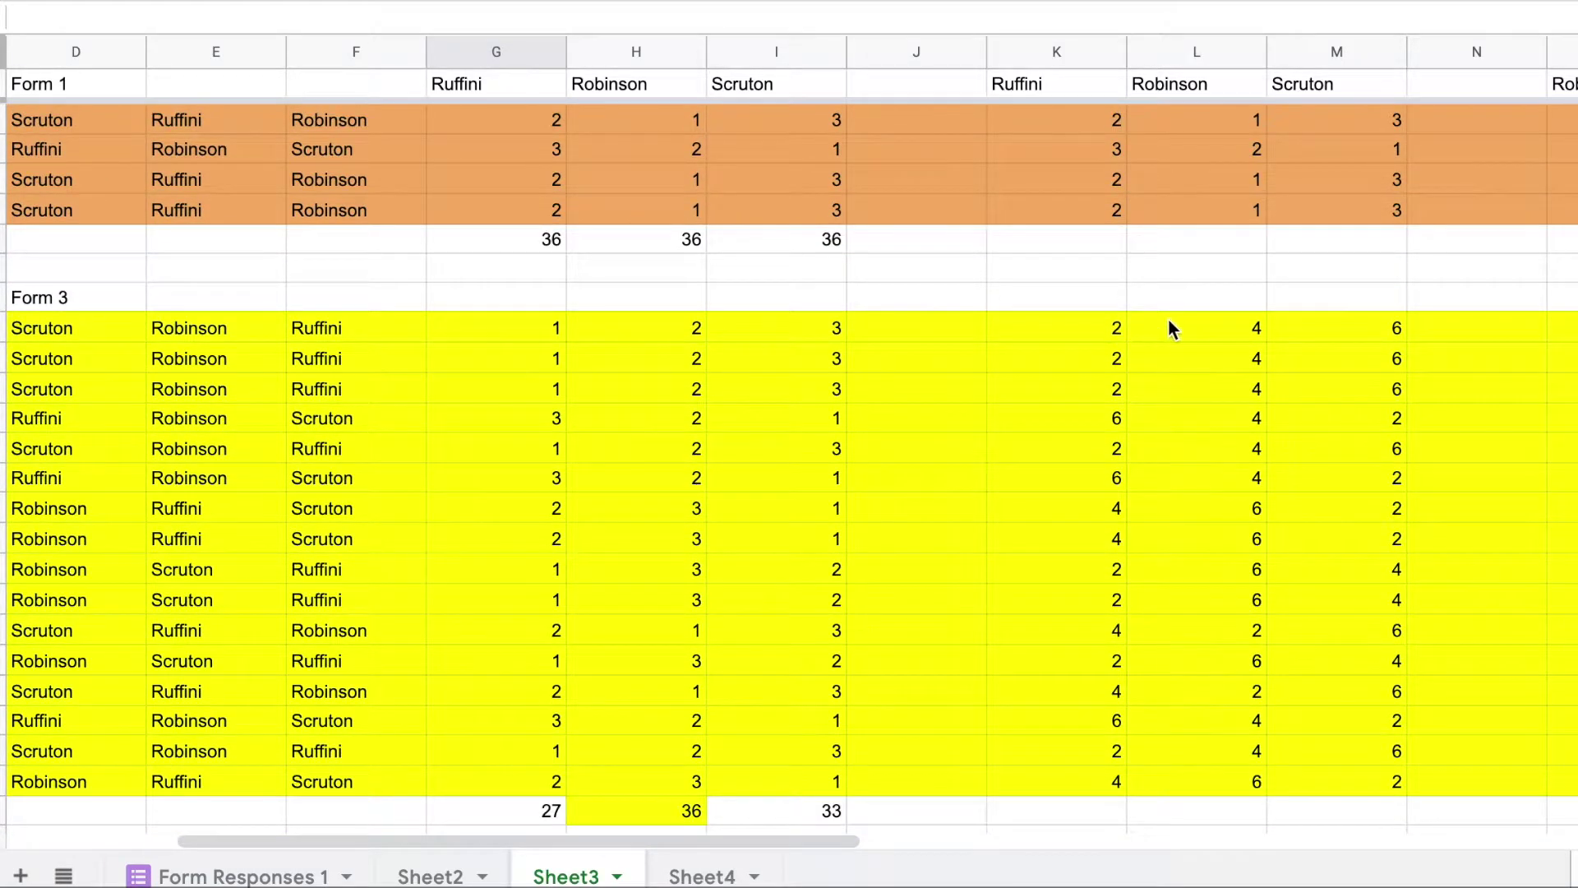
pyautogui.scroll(-7, 1256, 320)
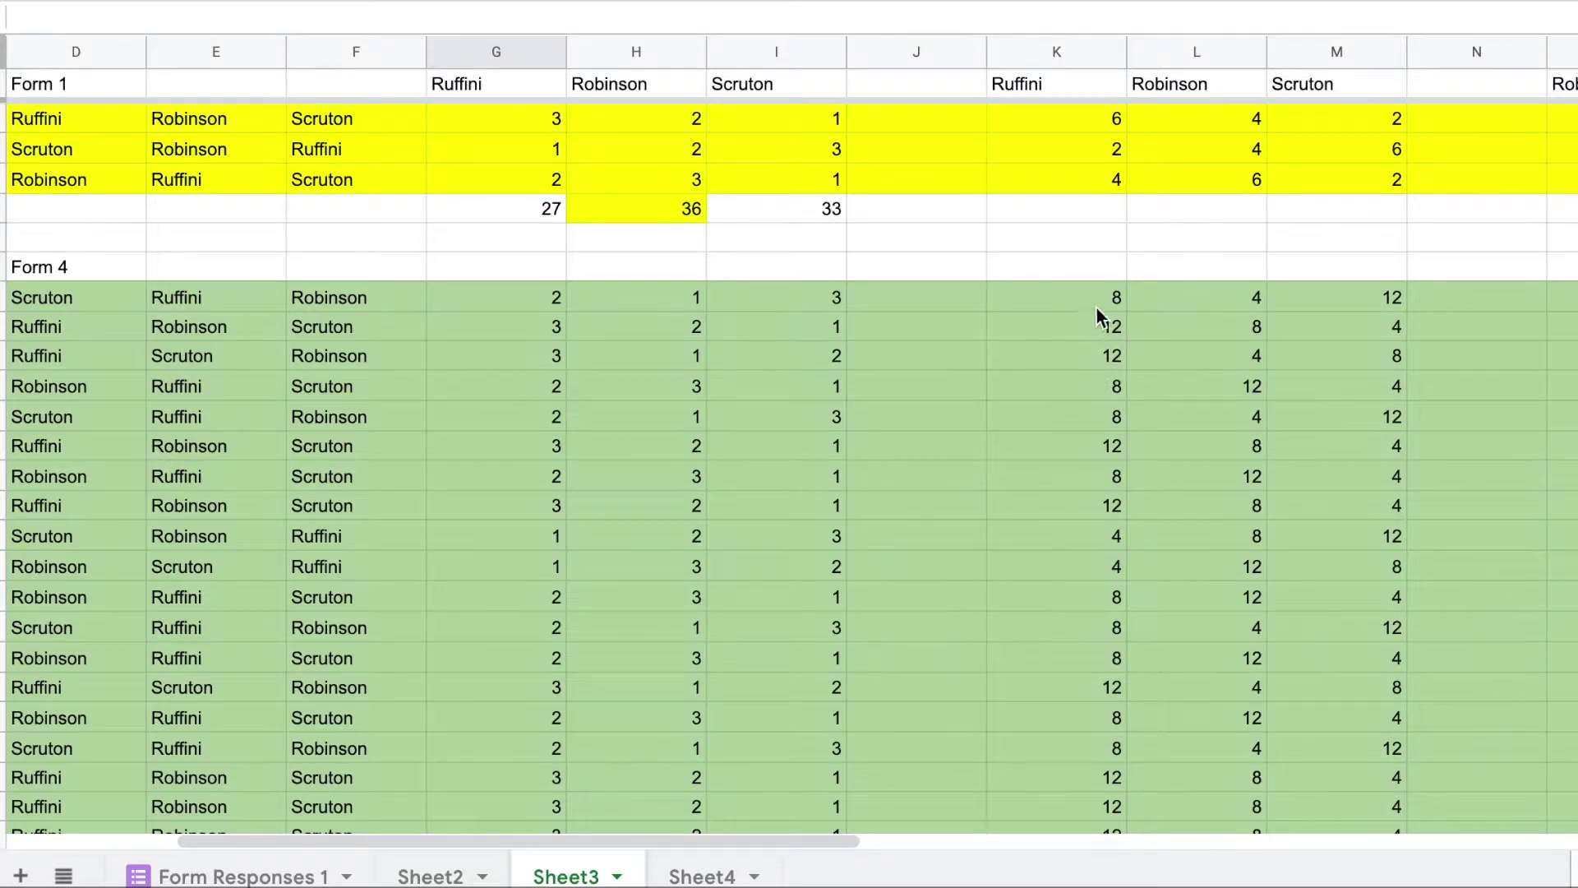
pyautogui.scroll(-10, 1100, 317)
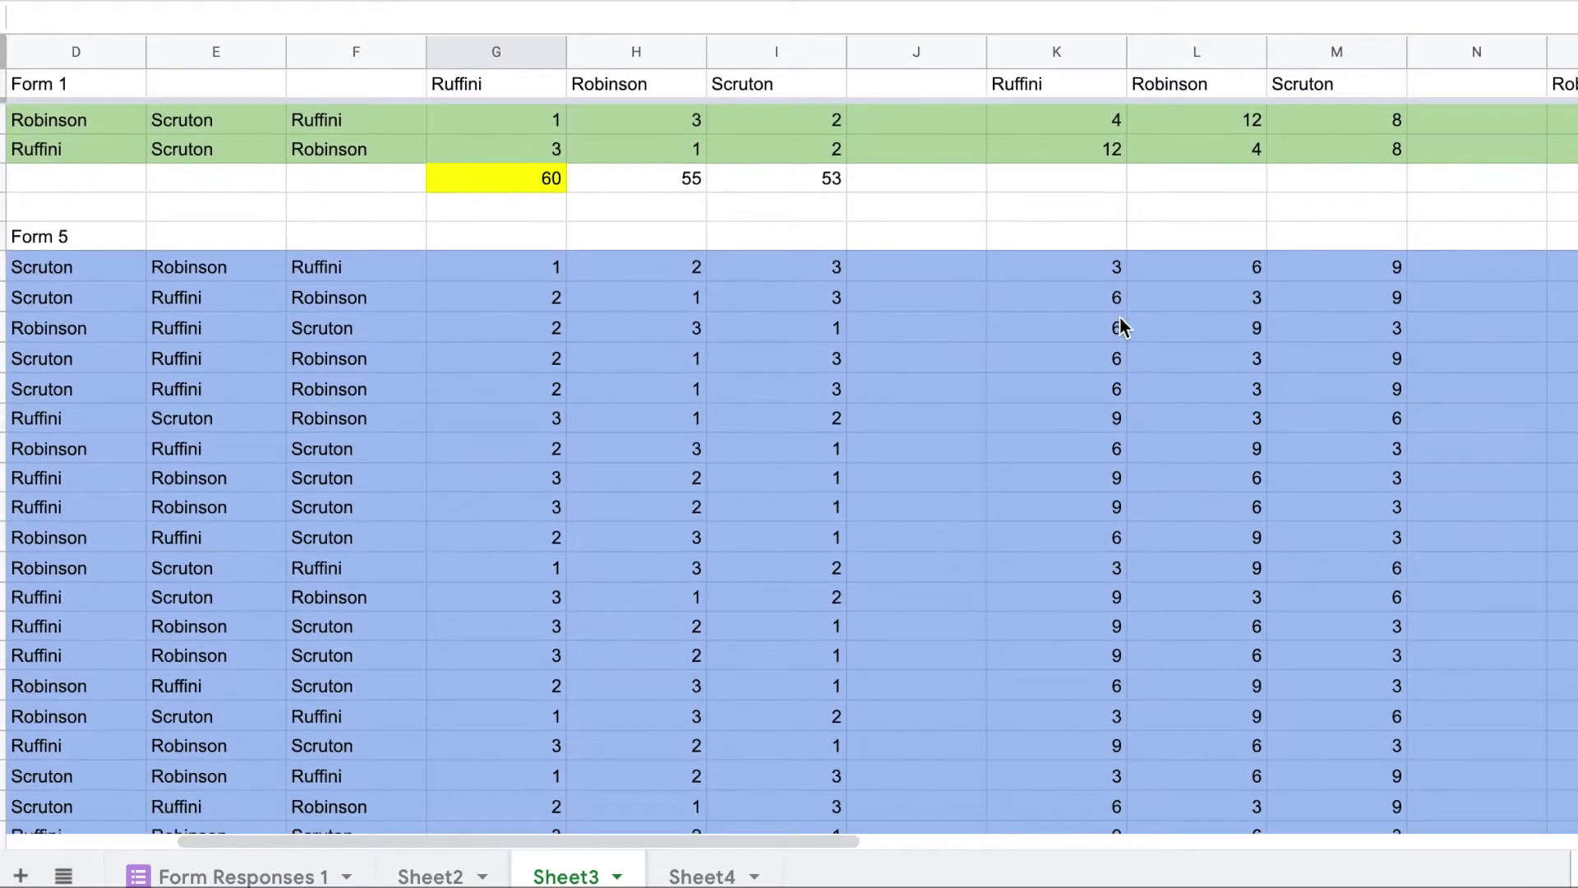
pyautogui.scroll(-10, 1278, 457)
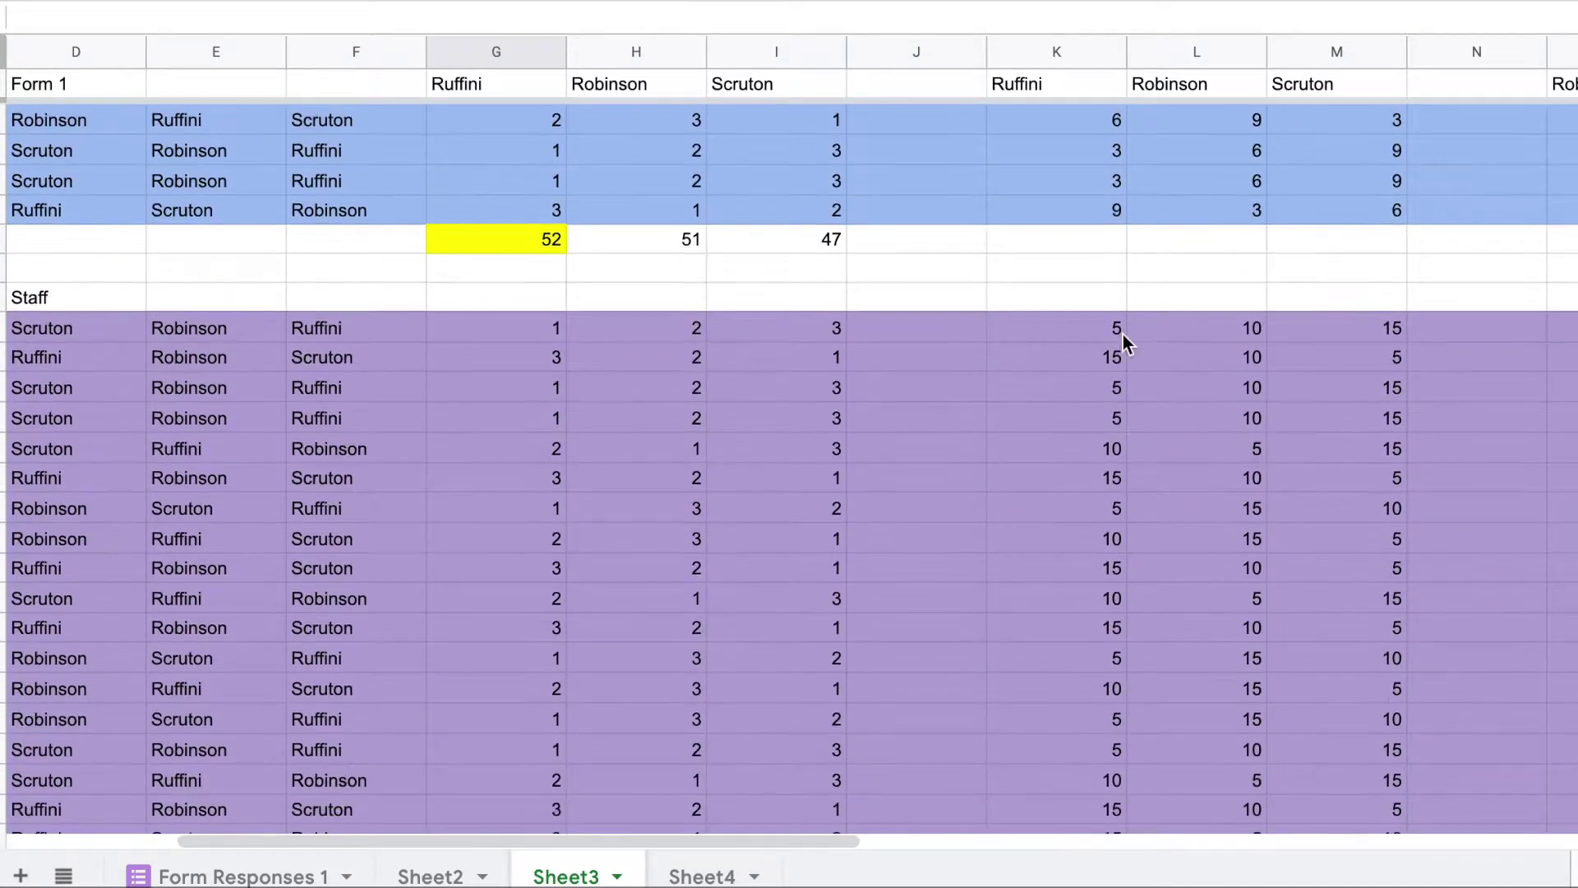
pyautogui.scroll(-12, 1344, 342)
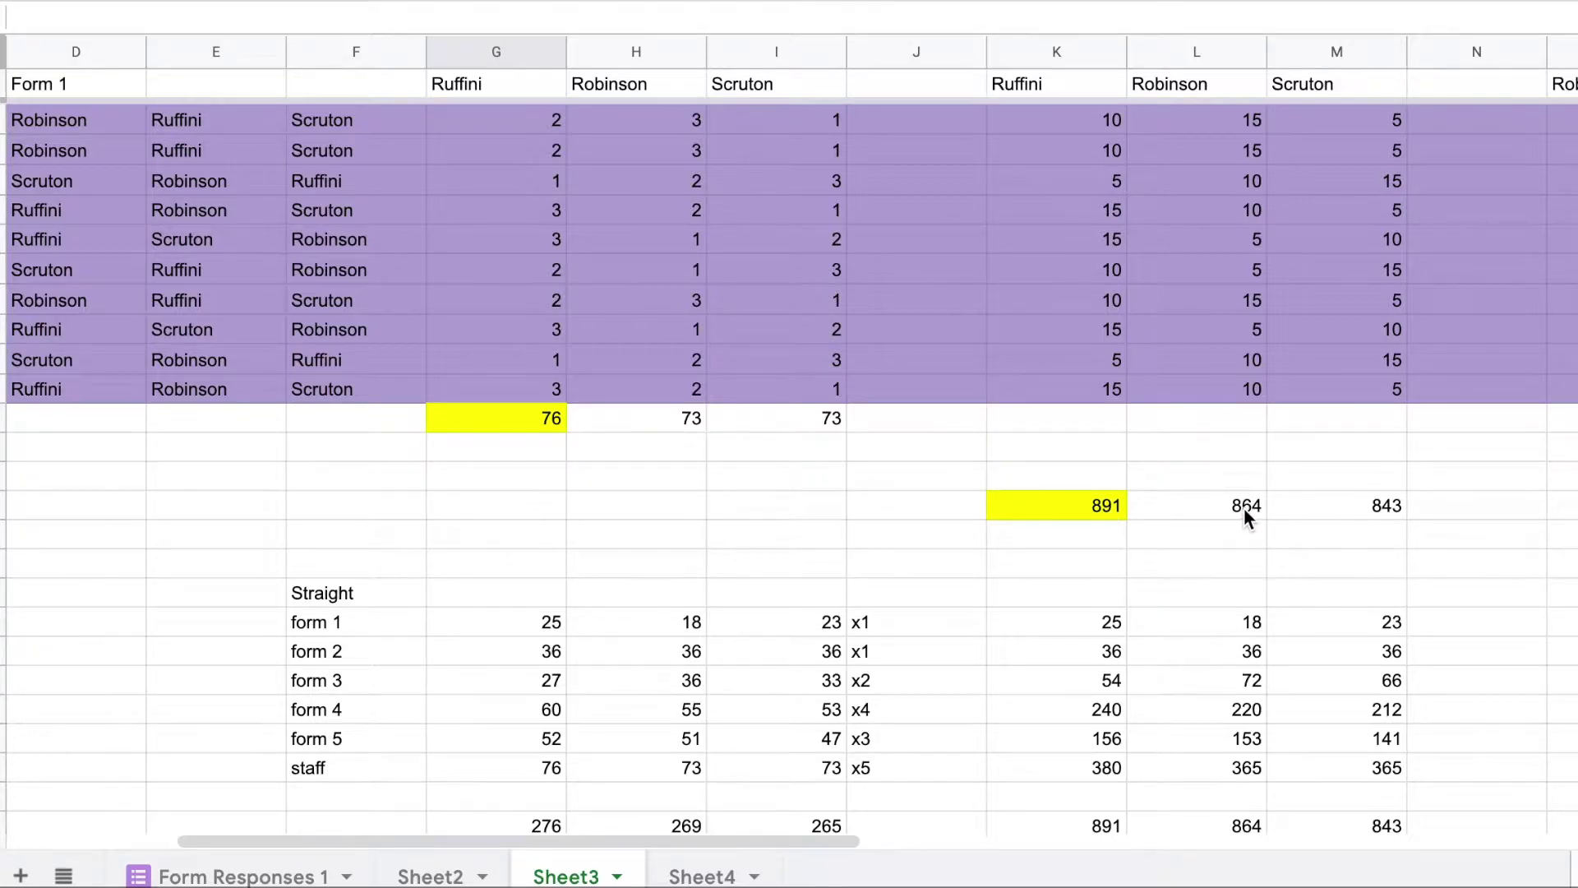
pyautogui.scroll(-5, 1347, 506)
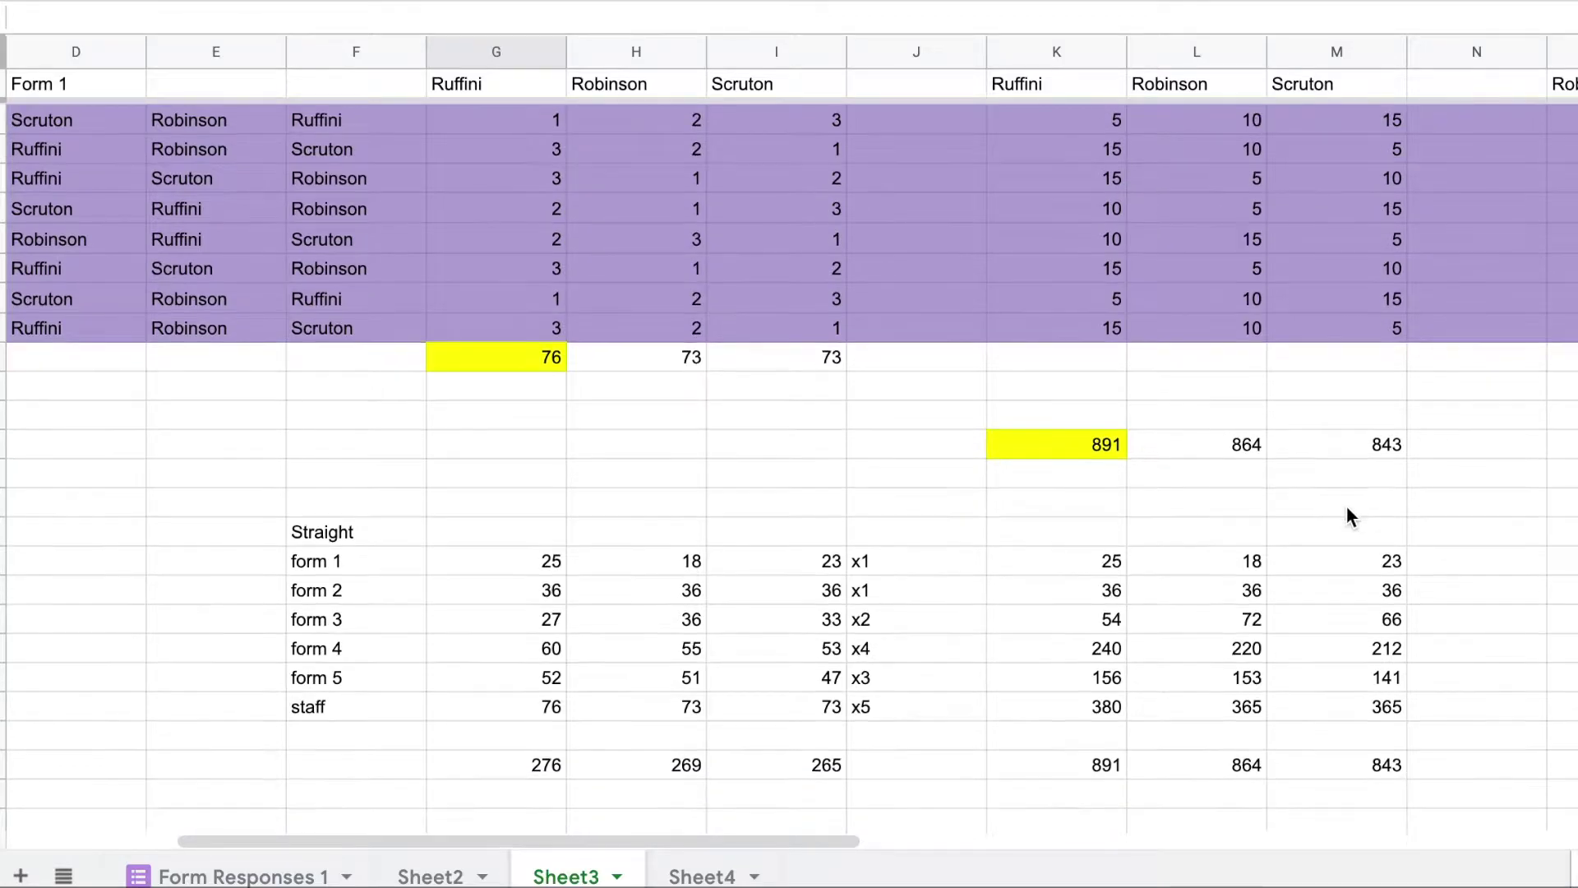
pyautogui.scroll(1, 1347, 507)
pyautogui.scroll(8, 1347, 506)
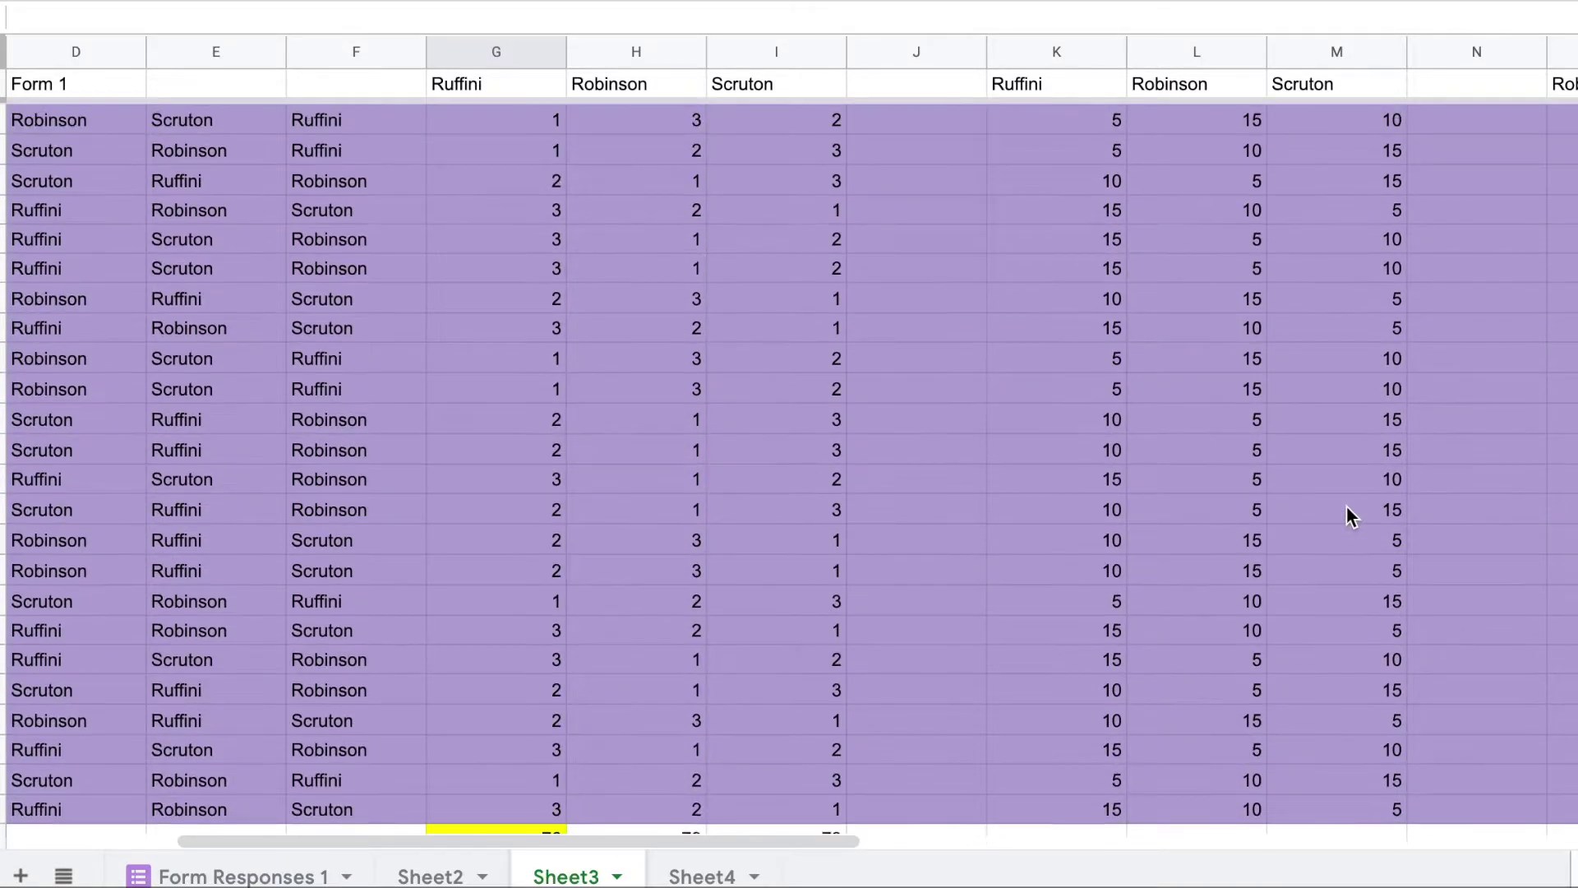
pyautogui.hscroll(4, 1318, 243)
pyautogui.scroll(1, 1318, 243)
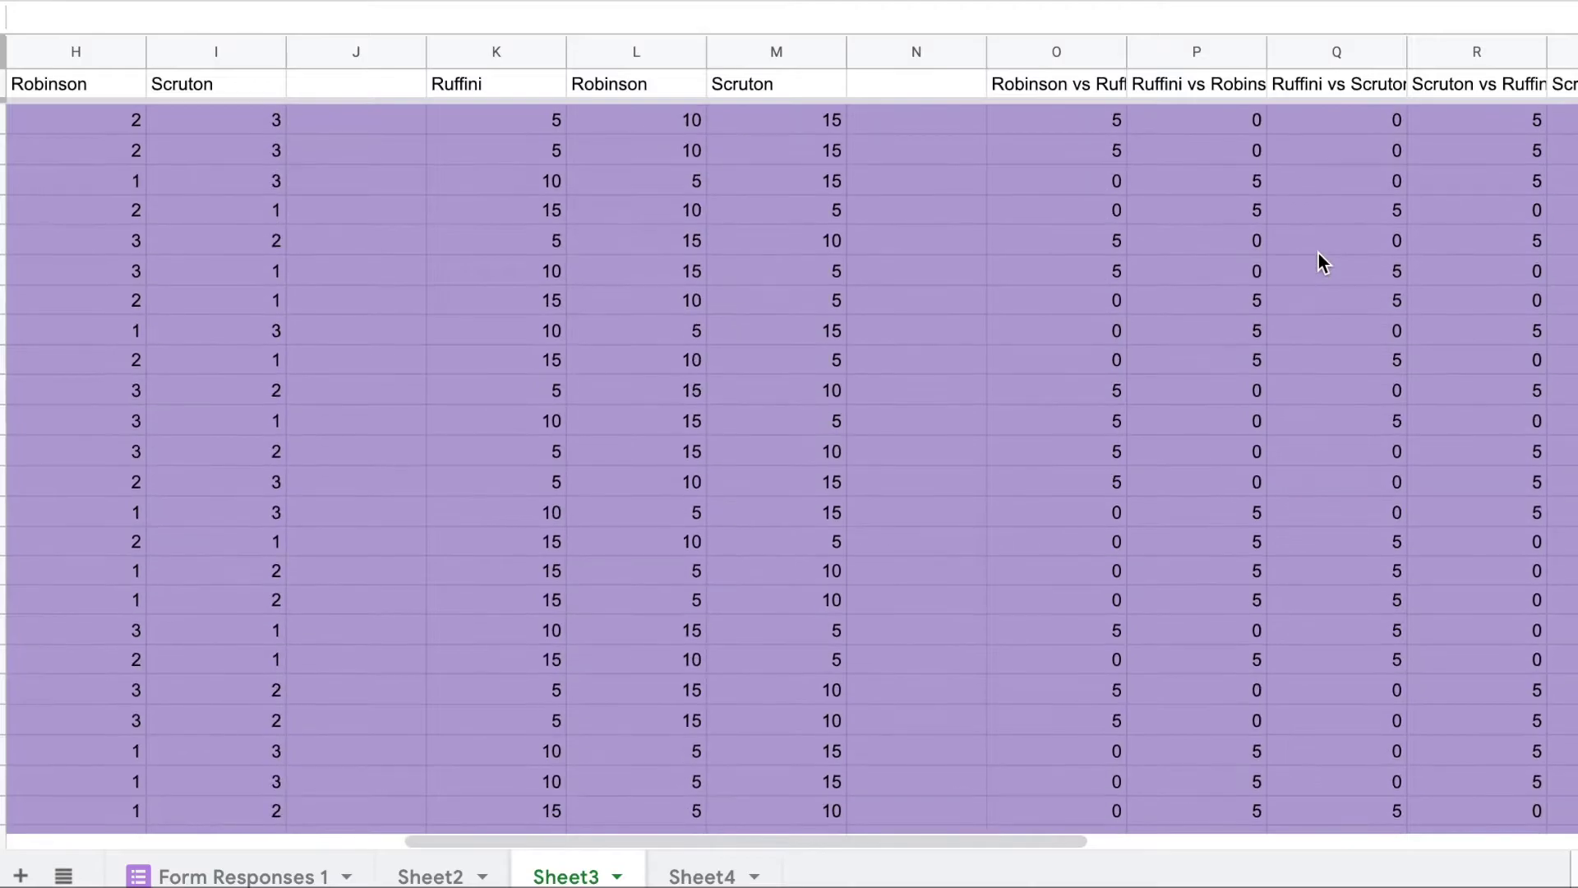
pyautogui.scroll(-10, 1319, 253)
pyautogui.scroll(-10, 1318, 262)
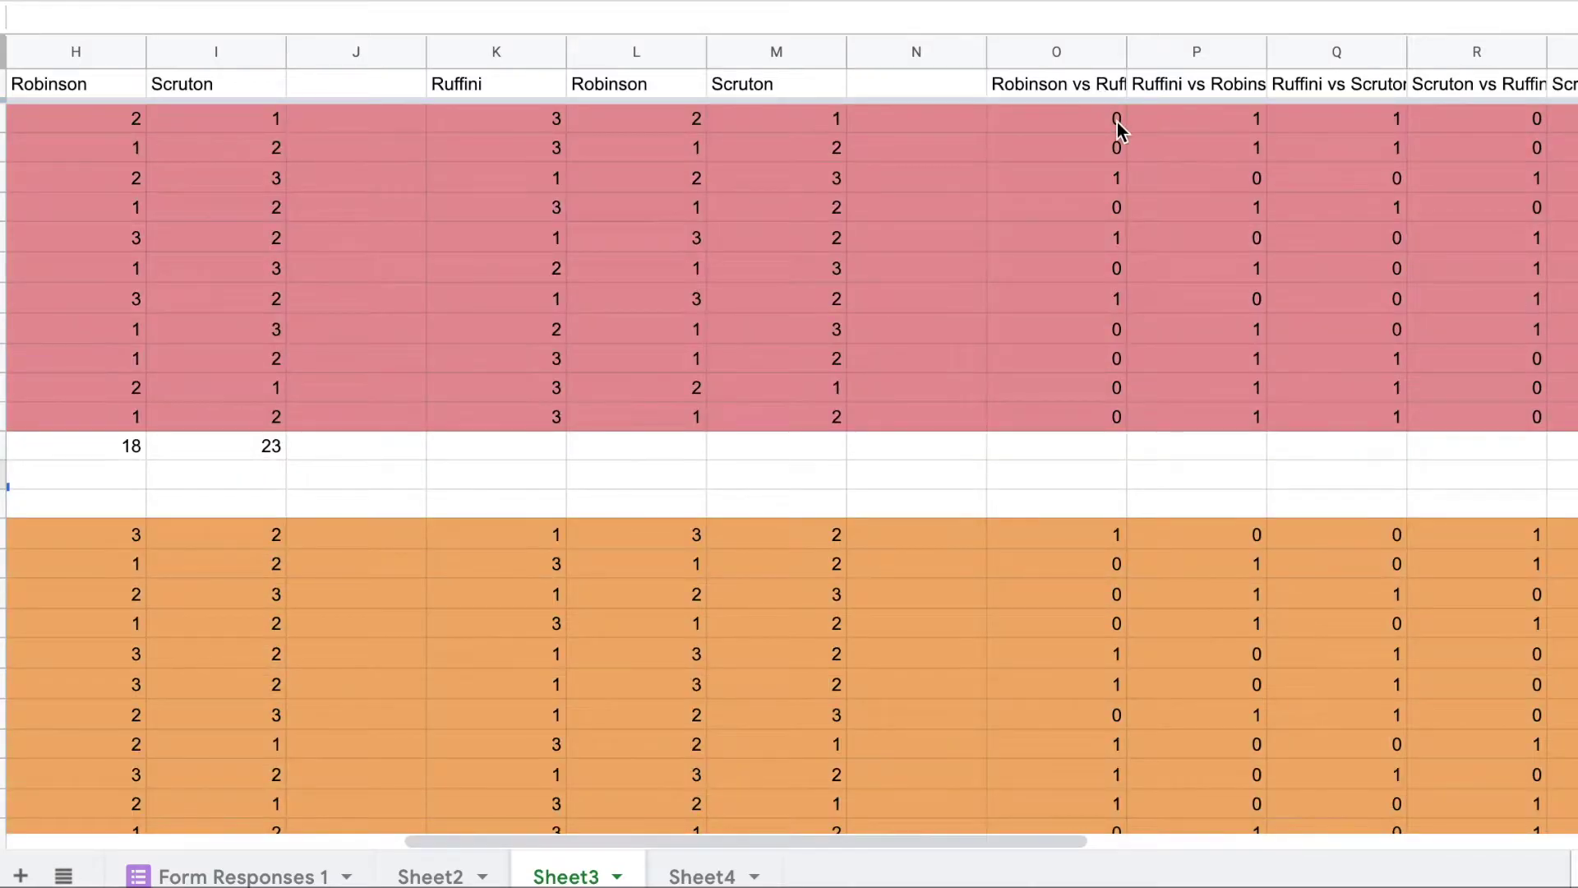
pyautogui.hscroll(1, 1002, 130)
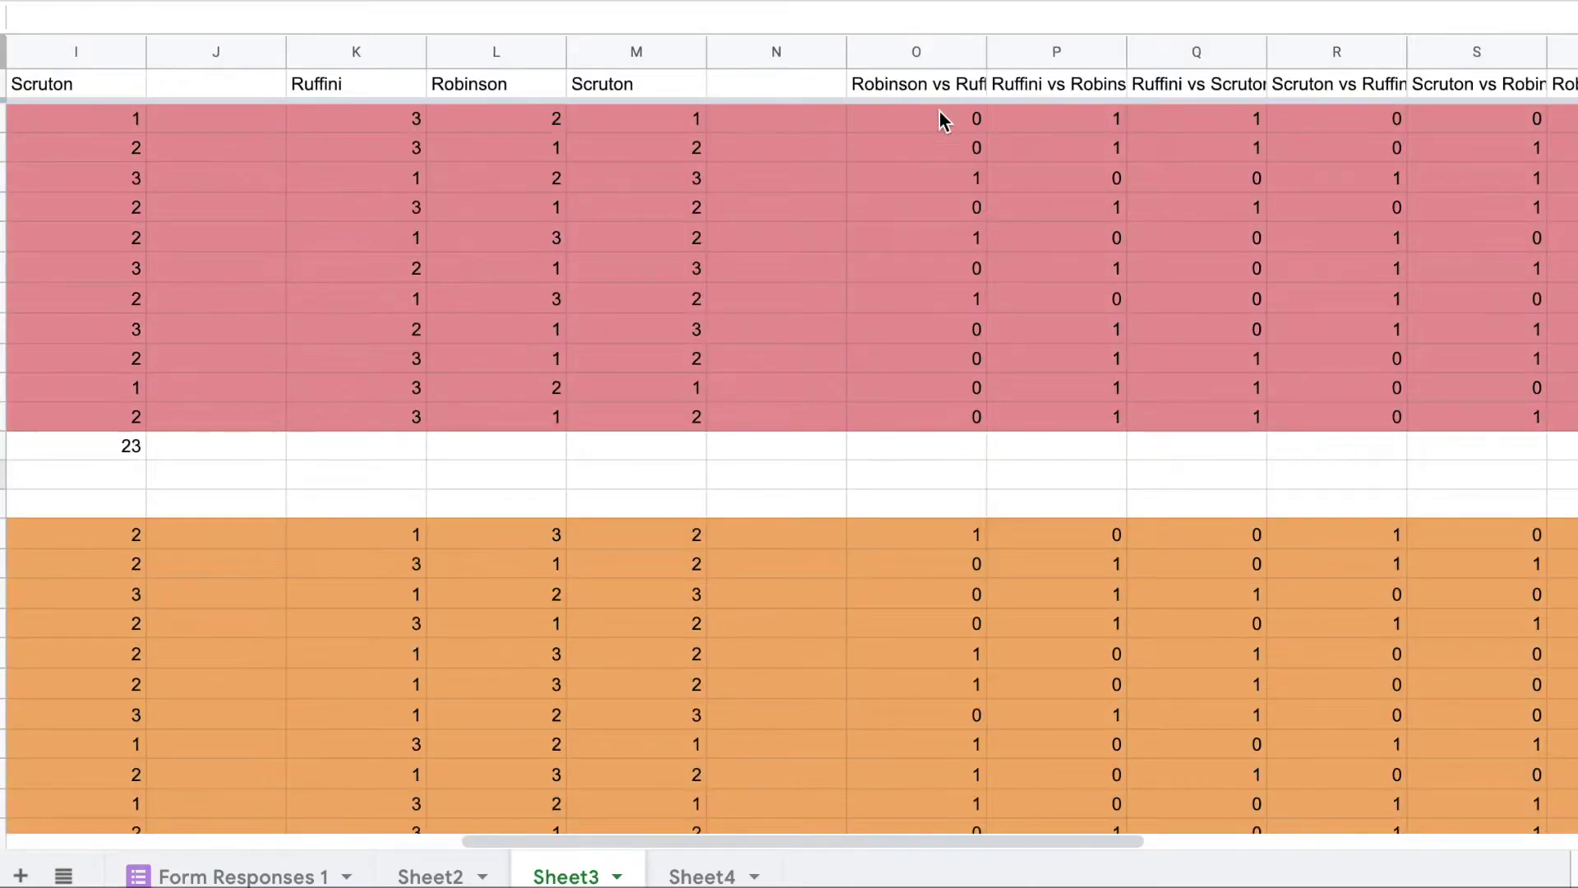
pyautogui.click(939, 114)
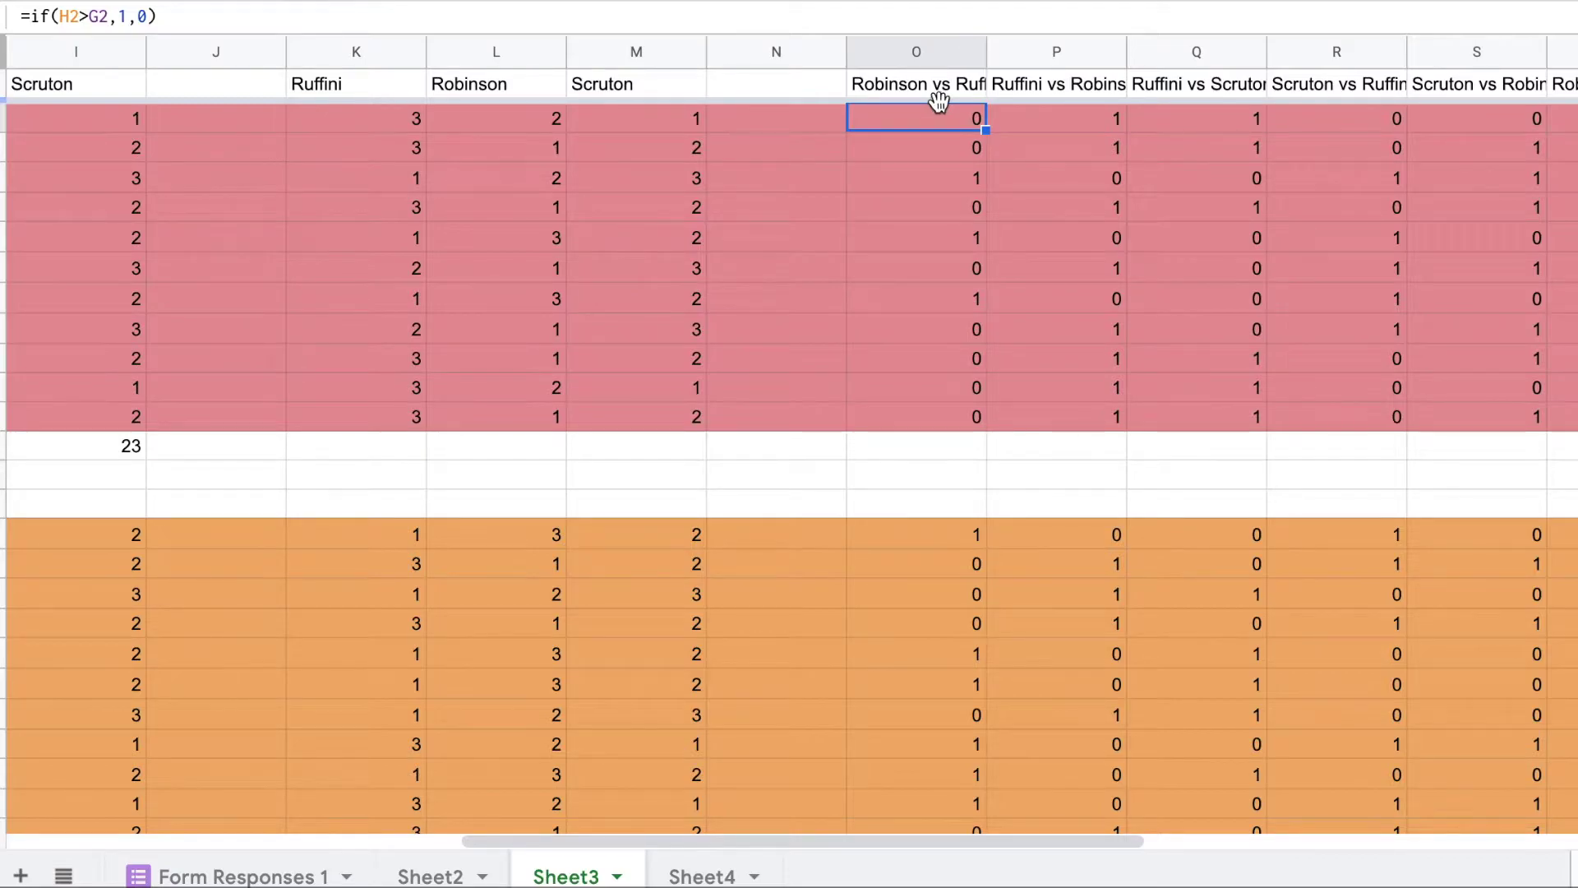
pyautogui.hscroll(-8, 934, 122)
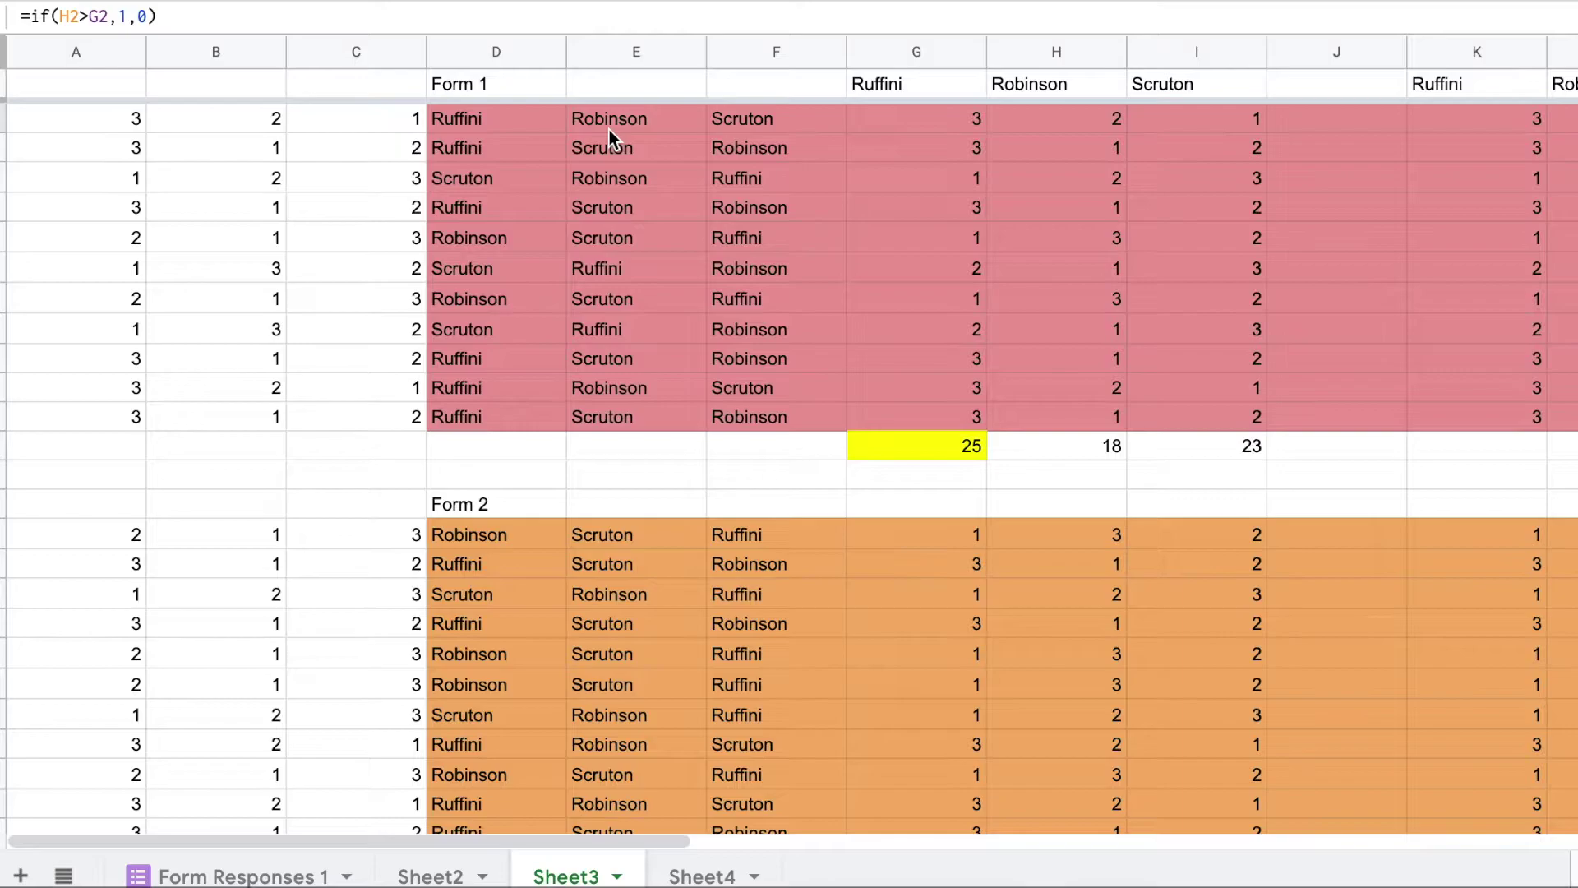
pyautogui.hscroll(6, 1365, 117)
pyautogui.click(1365, 116)
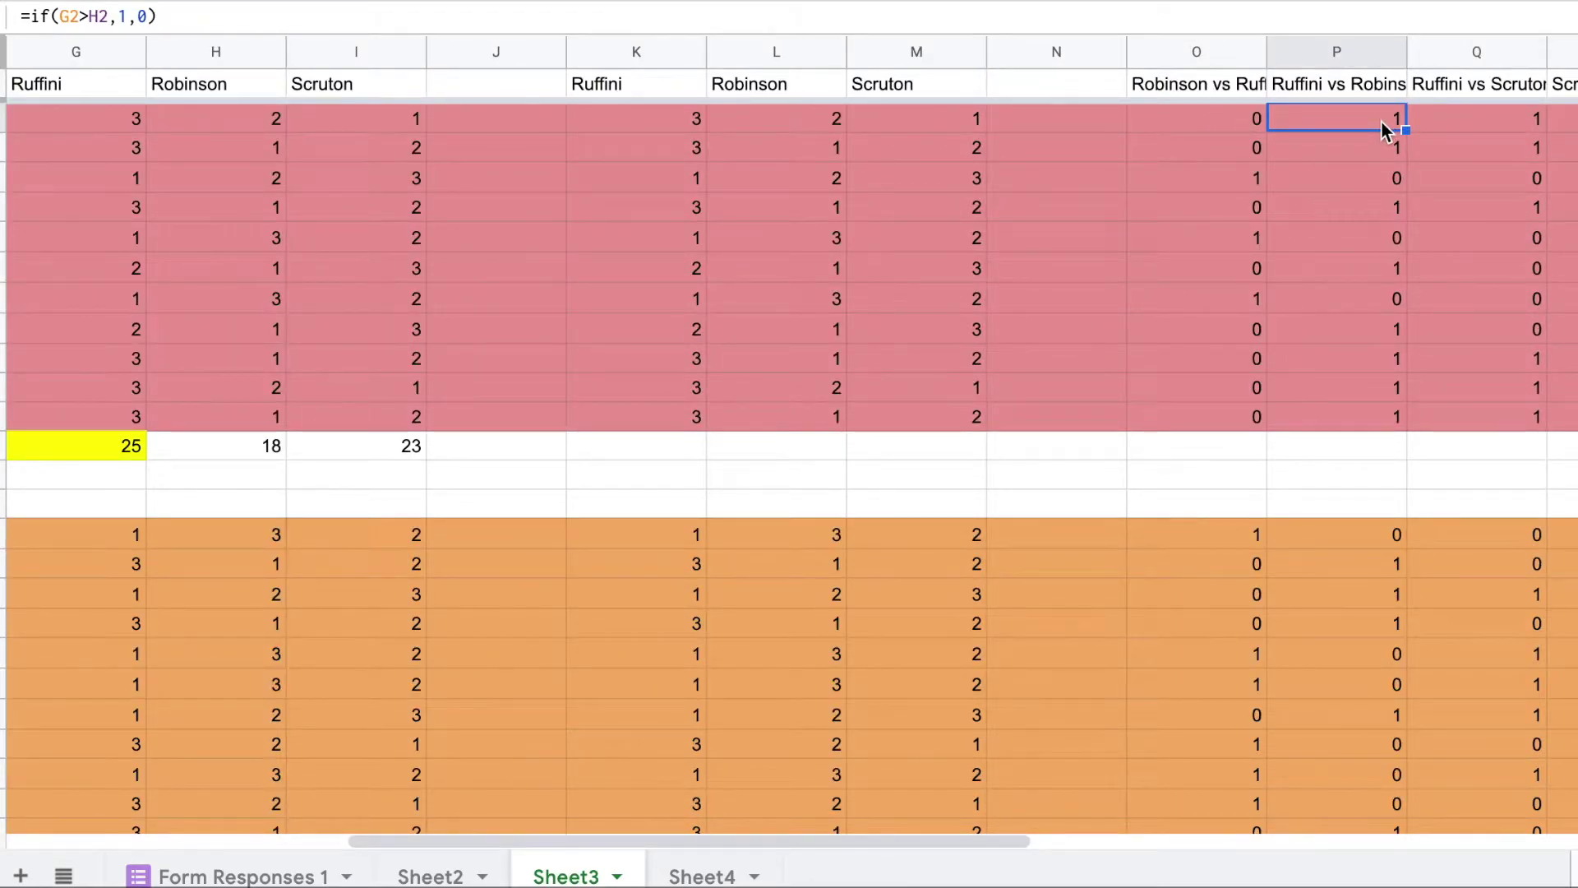
pyautogui.hscroll(2, 1381, 120)
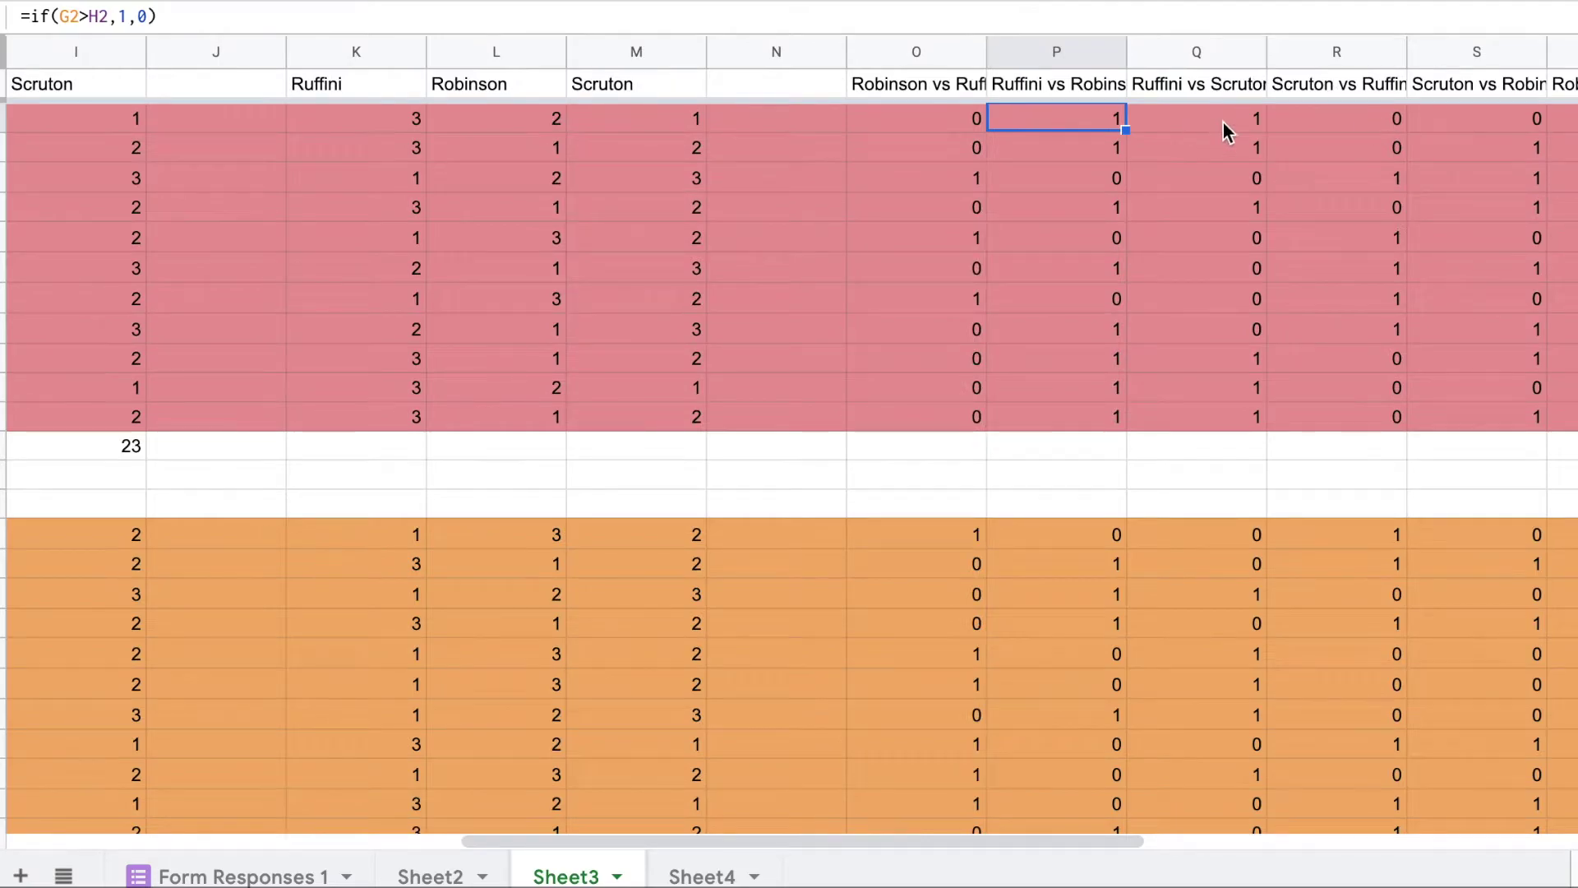
pyautogui.hscroll(1, 1338, 109)
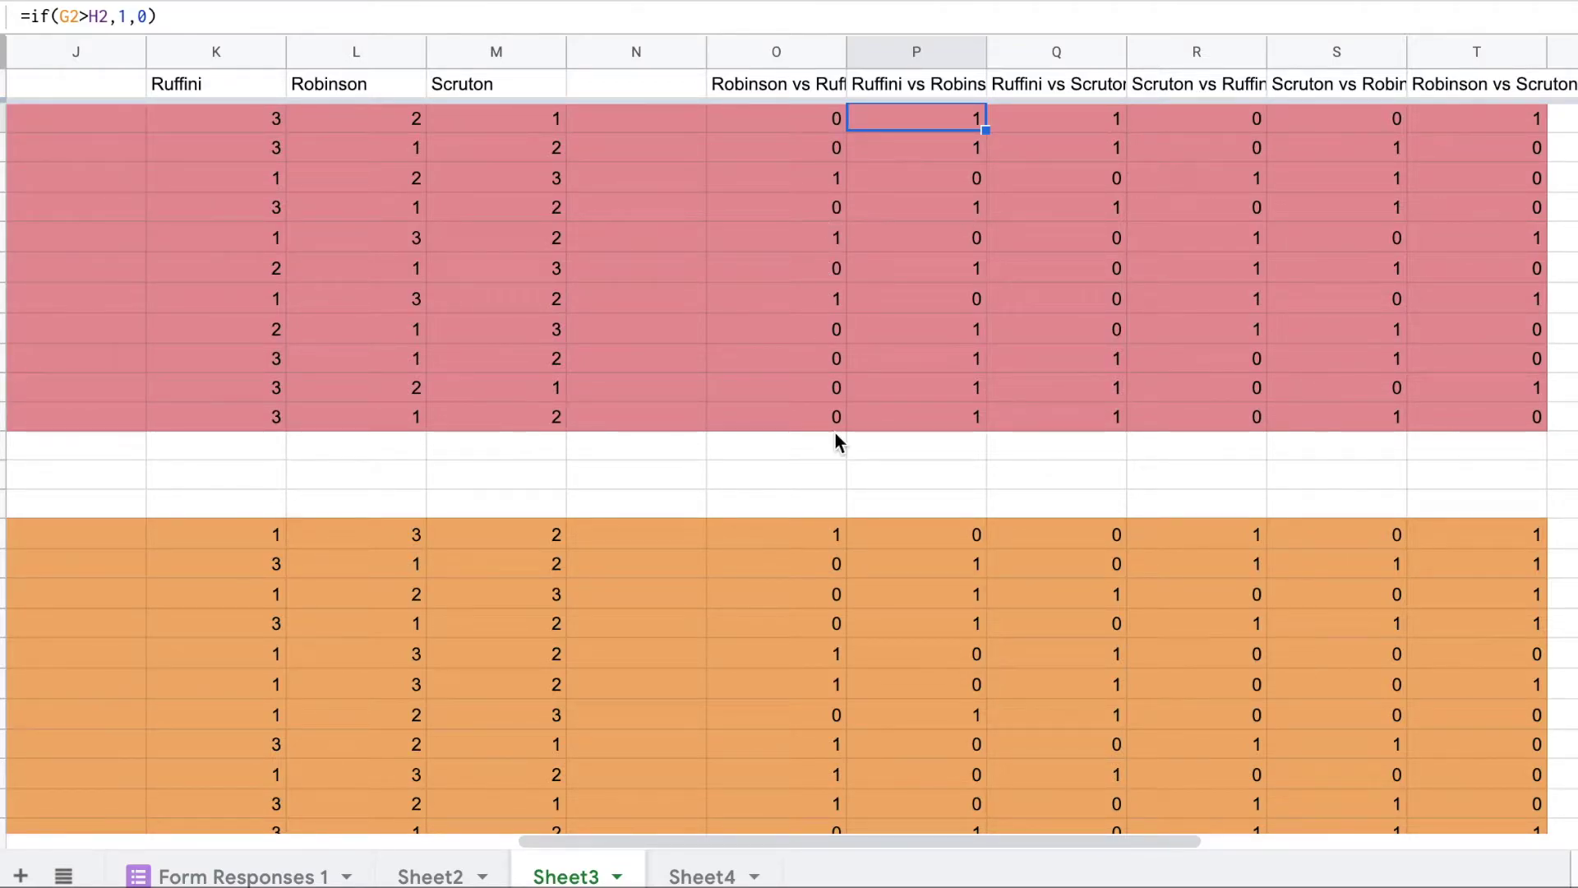
pyautogui.press('Left')
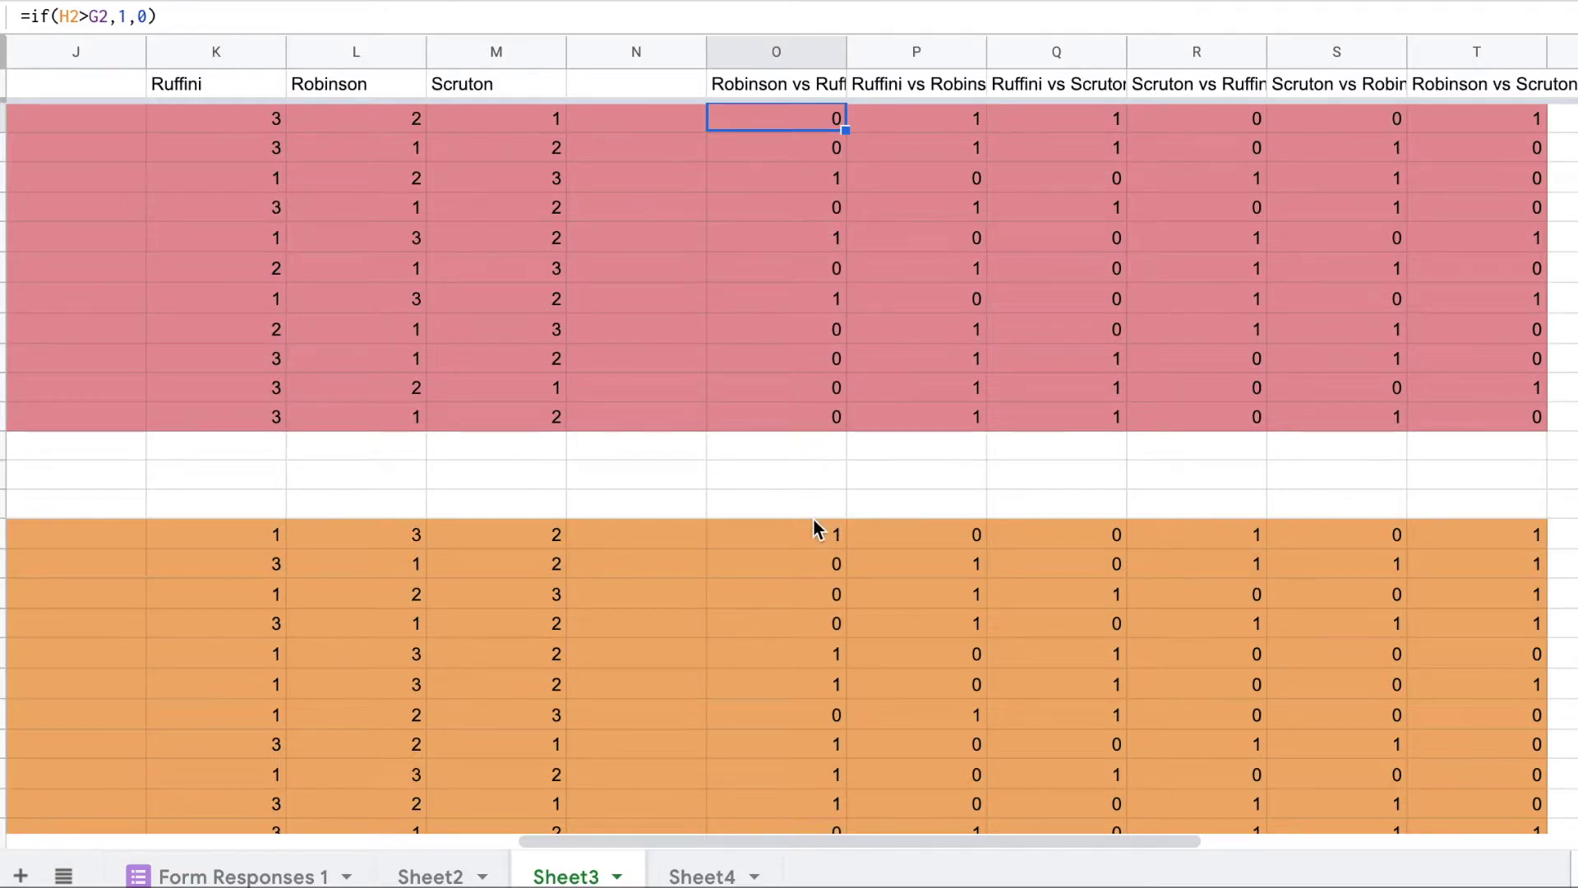
pyautogui.click(832, 537)
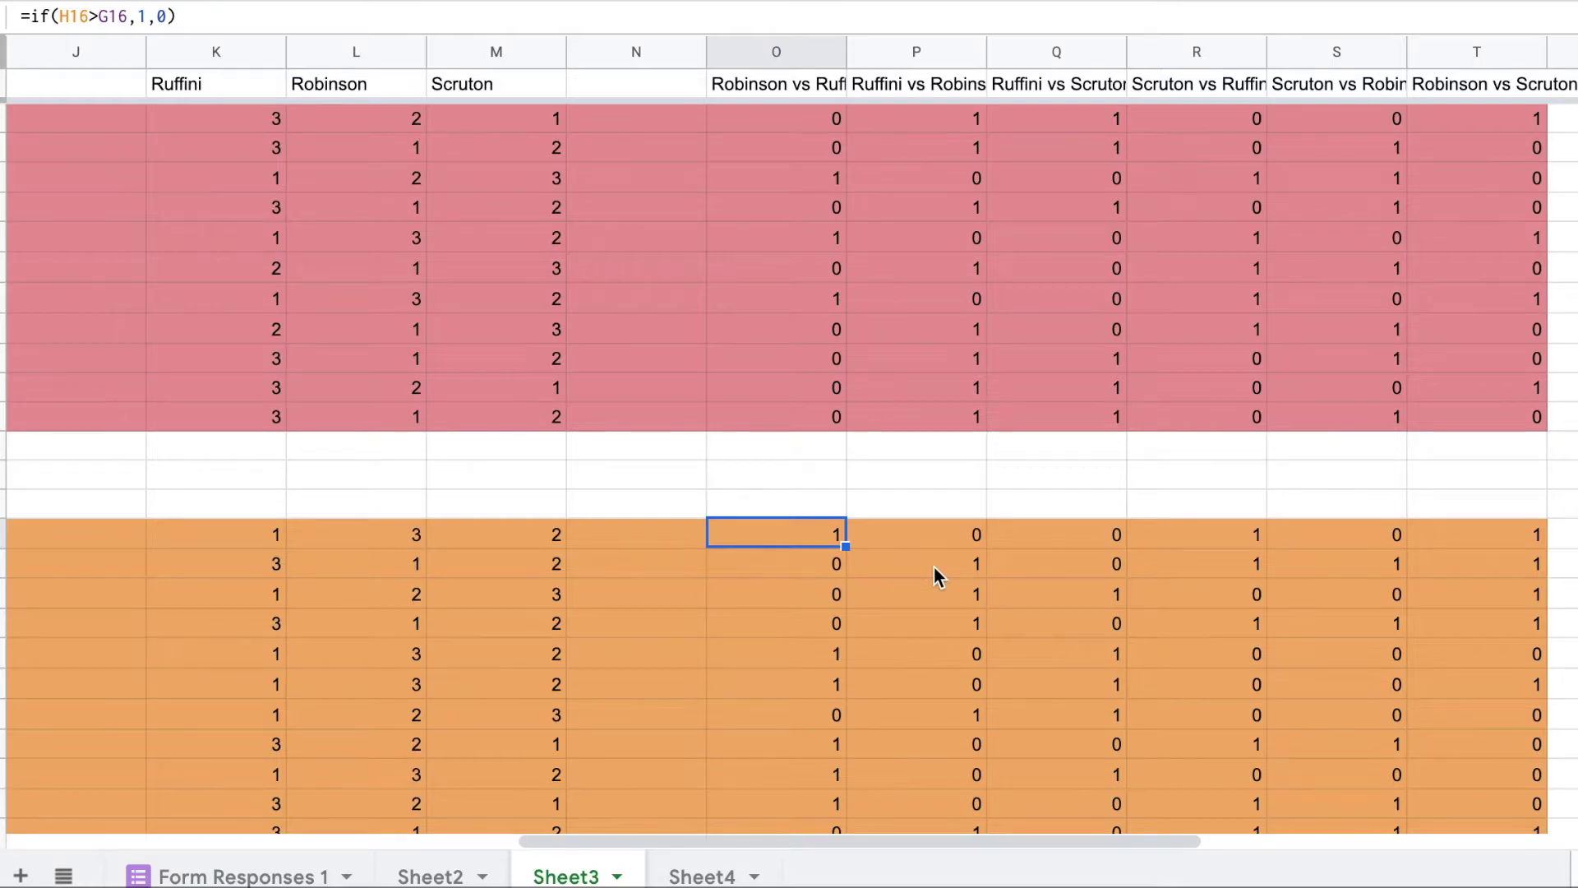
pyautogui.scroll(-10, 941, 457)
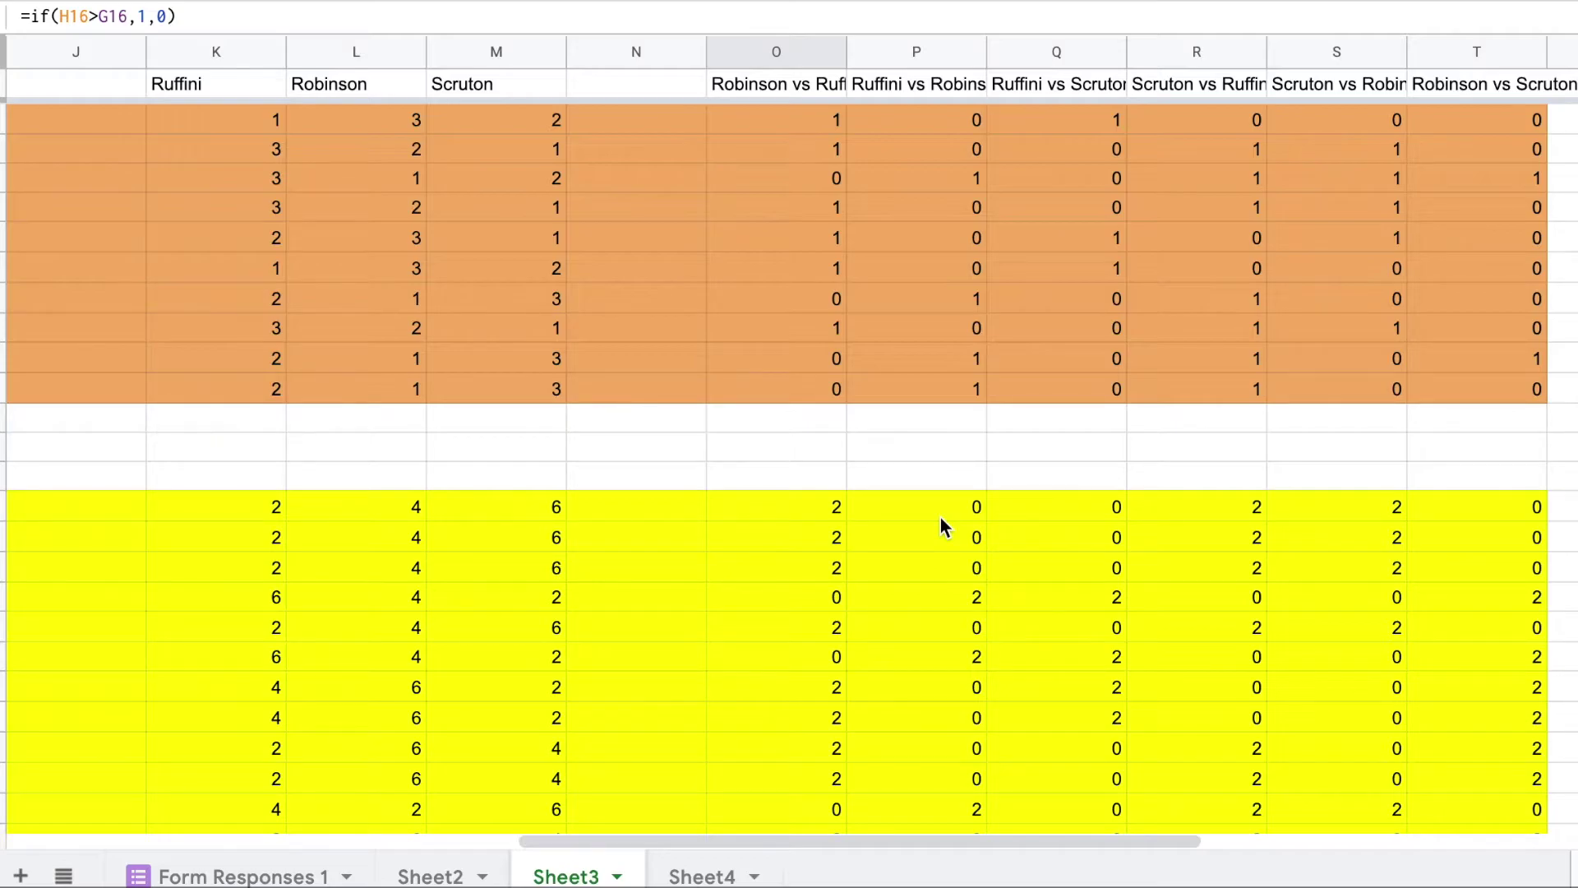
pyautogui.scroll(-7, 942, 519)
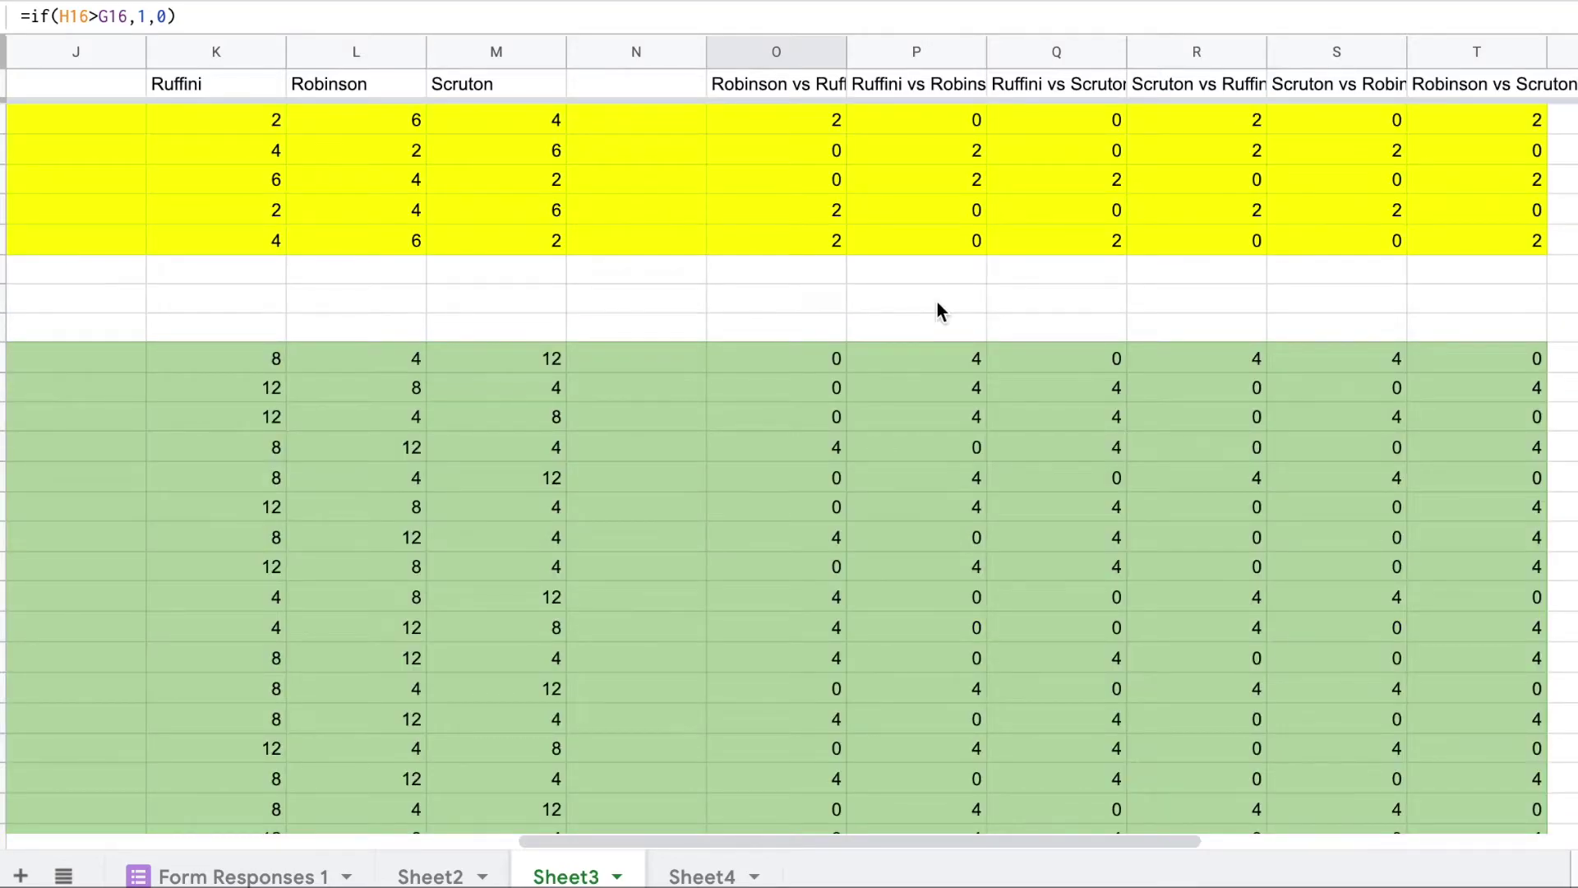
pyautogui.scroll(-4, 973, 374)
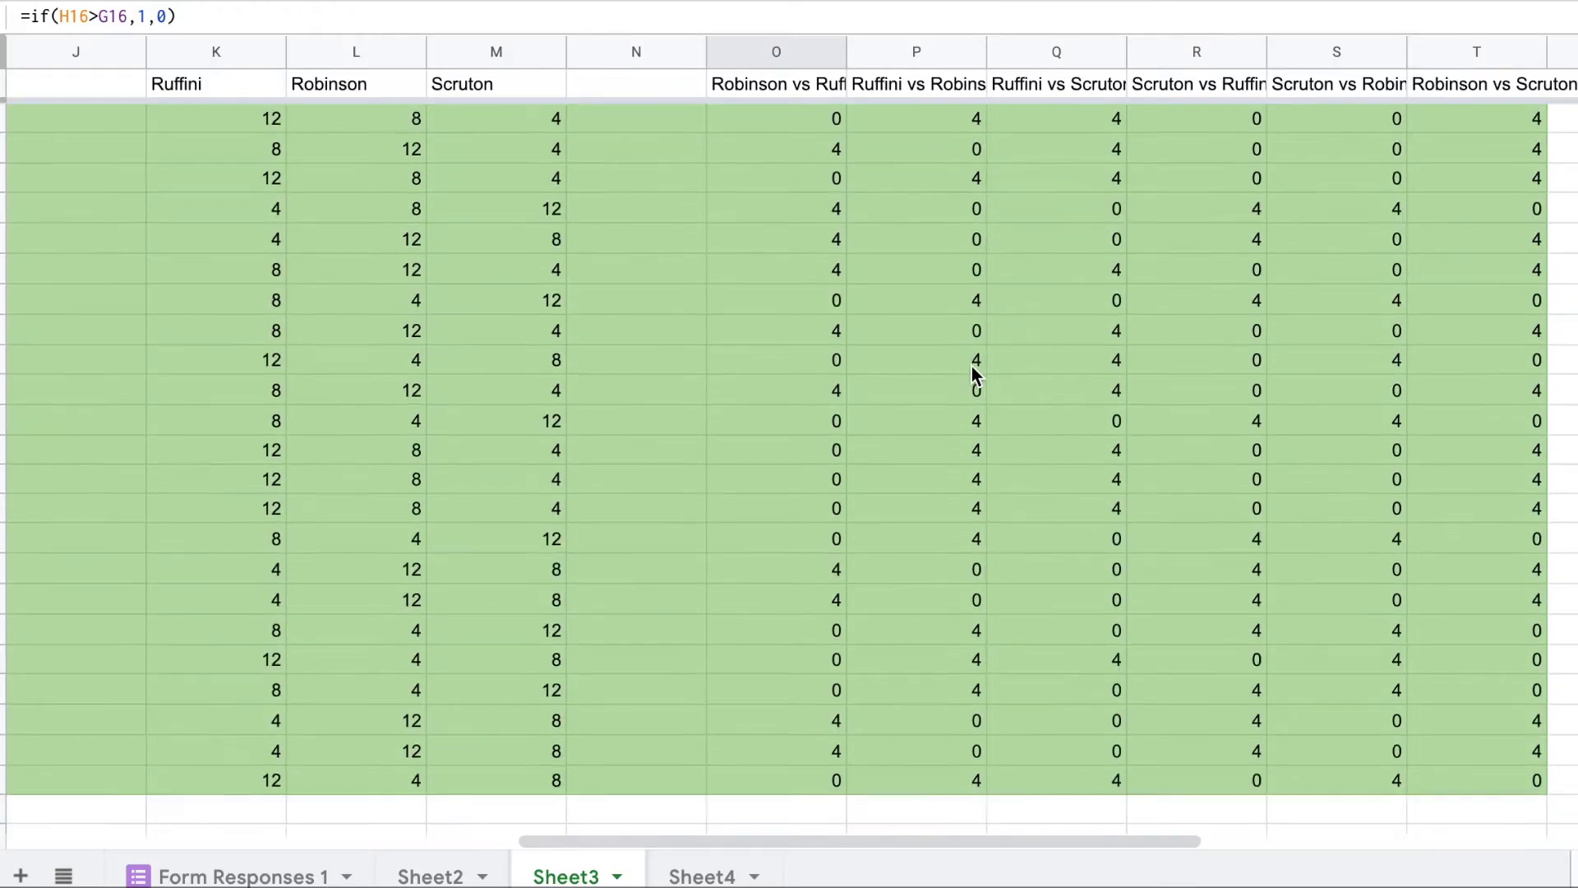
pyautogui.scroll(-4, 975, 376)
pyautogui.scroll(-4, 970, 527)
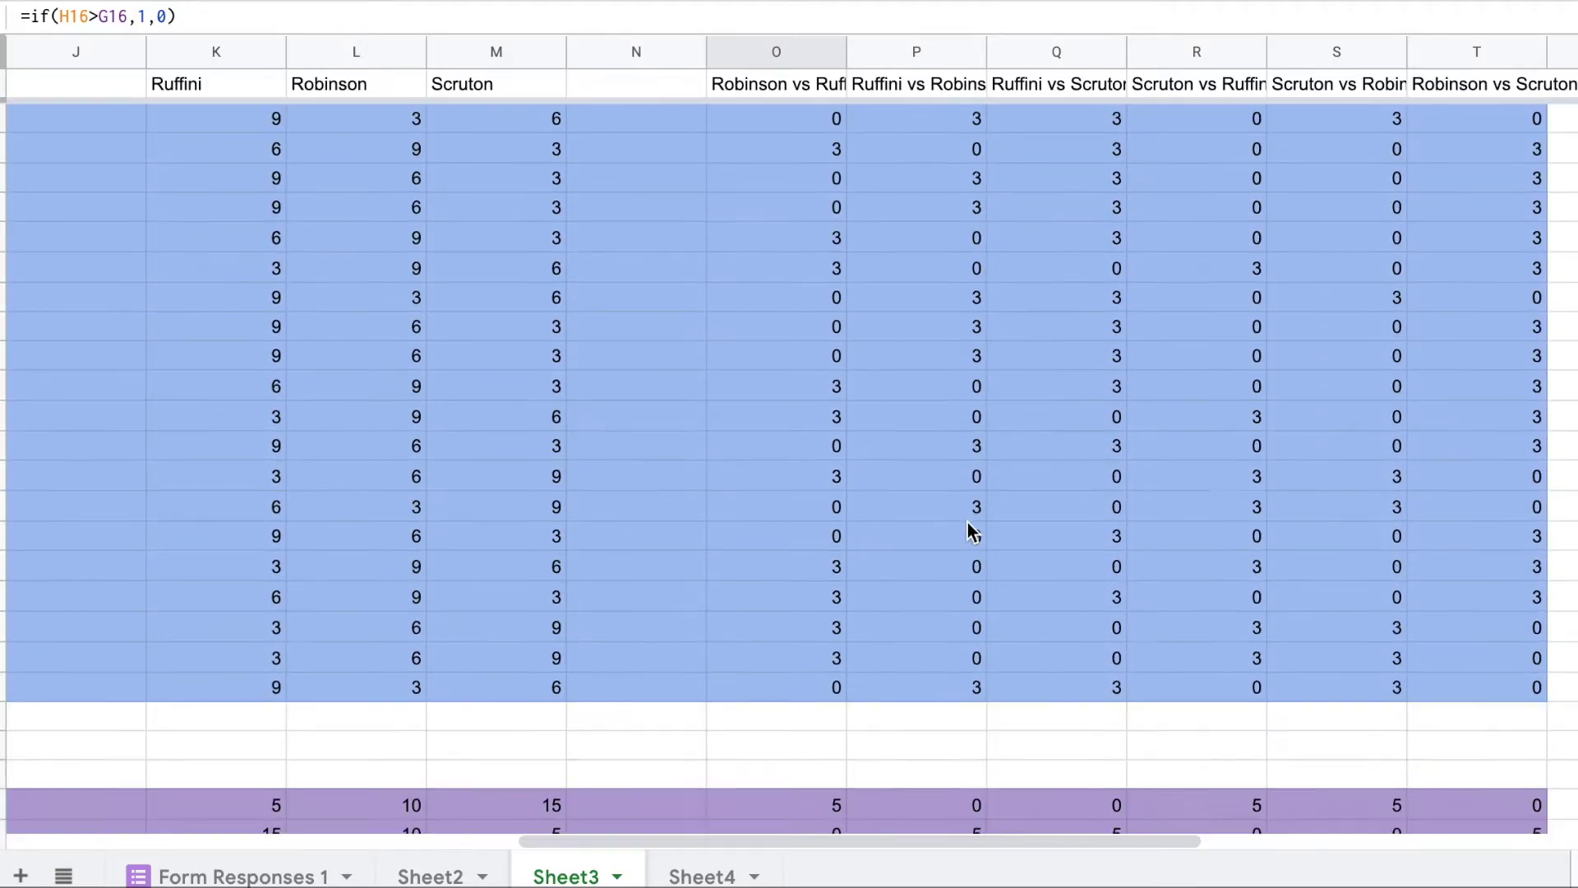
pyautogui.scroll(-4, 971, 531)
pyautogui.scroll(-8, 976, 497)
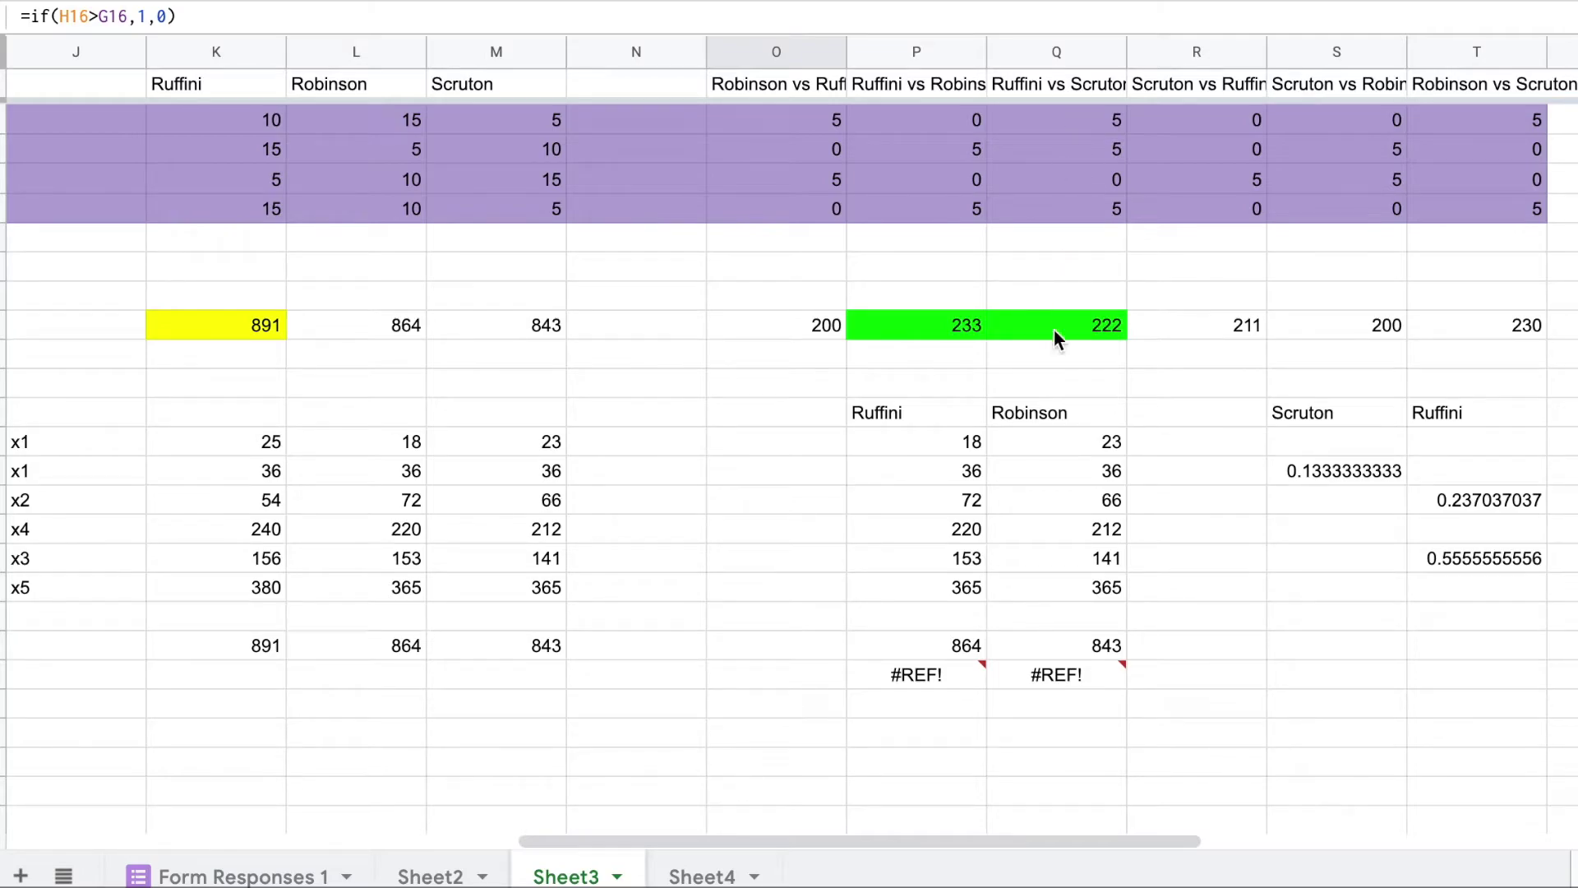
pyautogui.click(1106, 262)
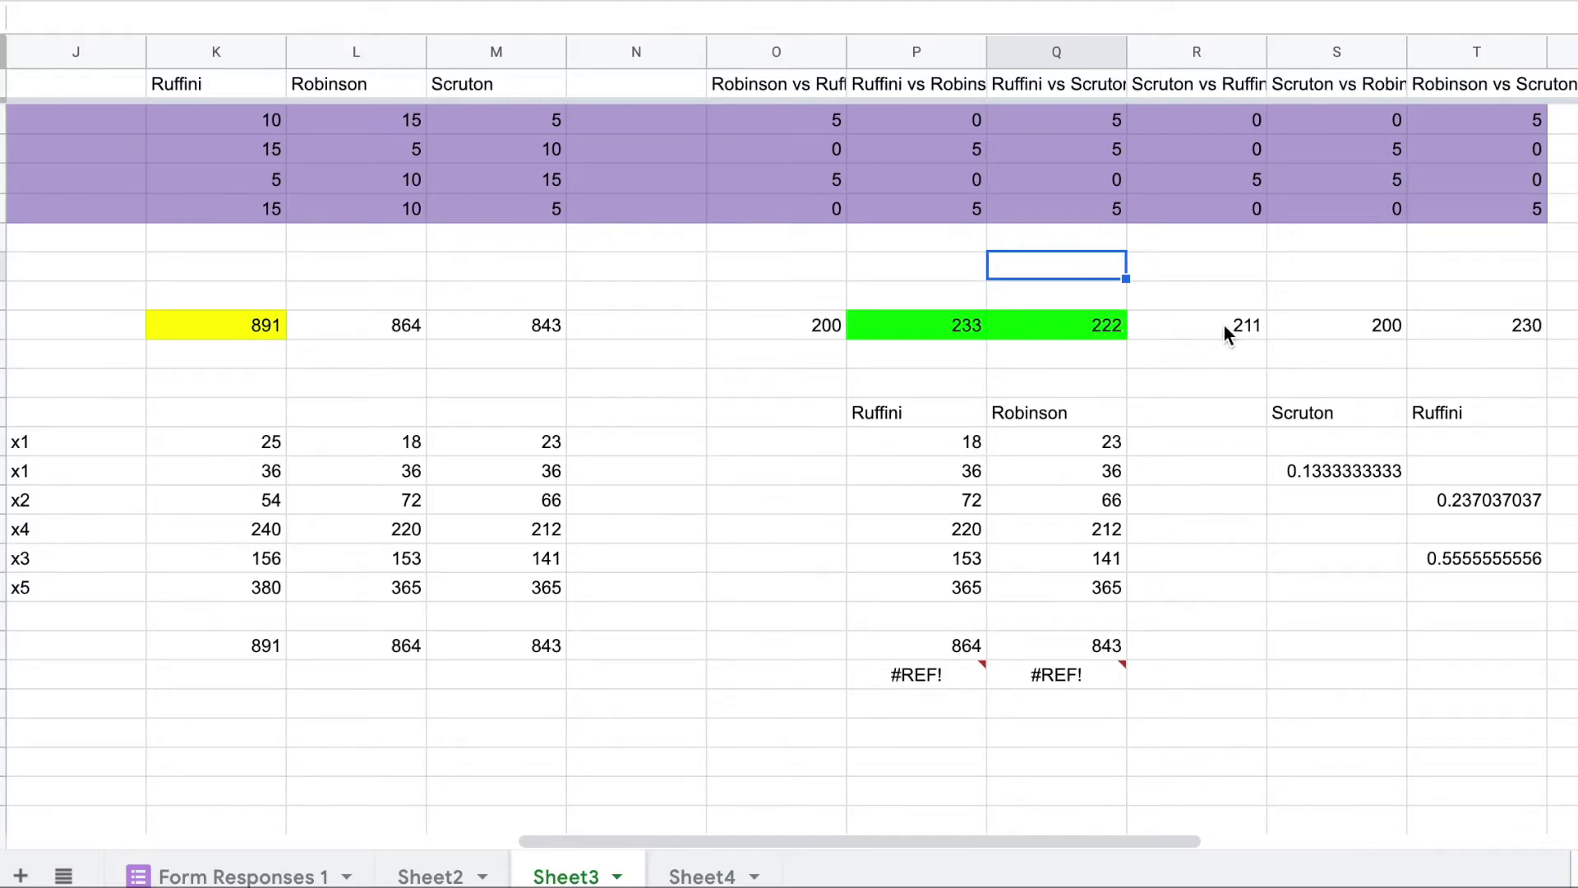
pyautogui.hscroll(2, 1020, 345)
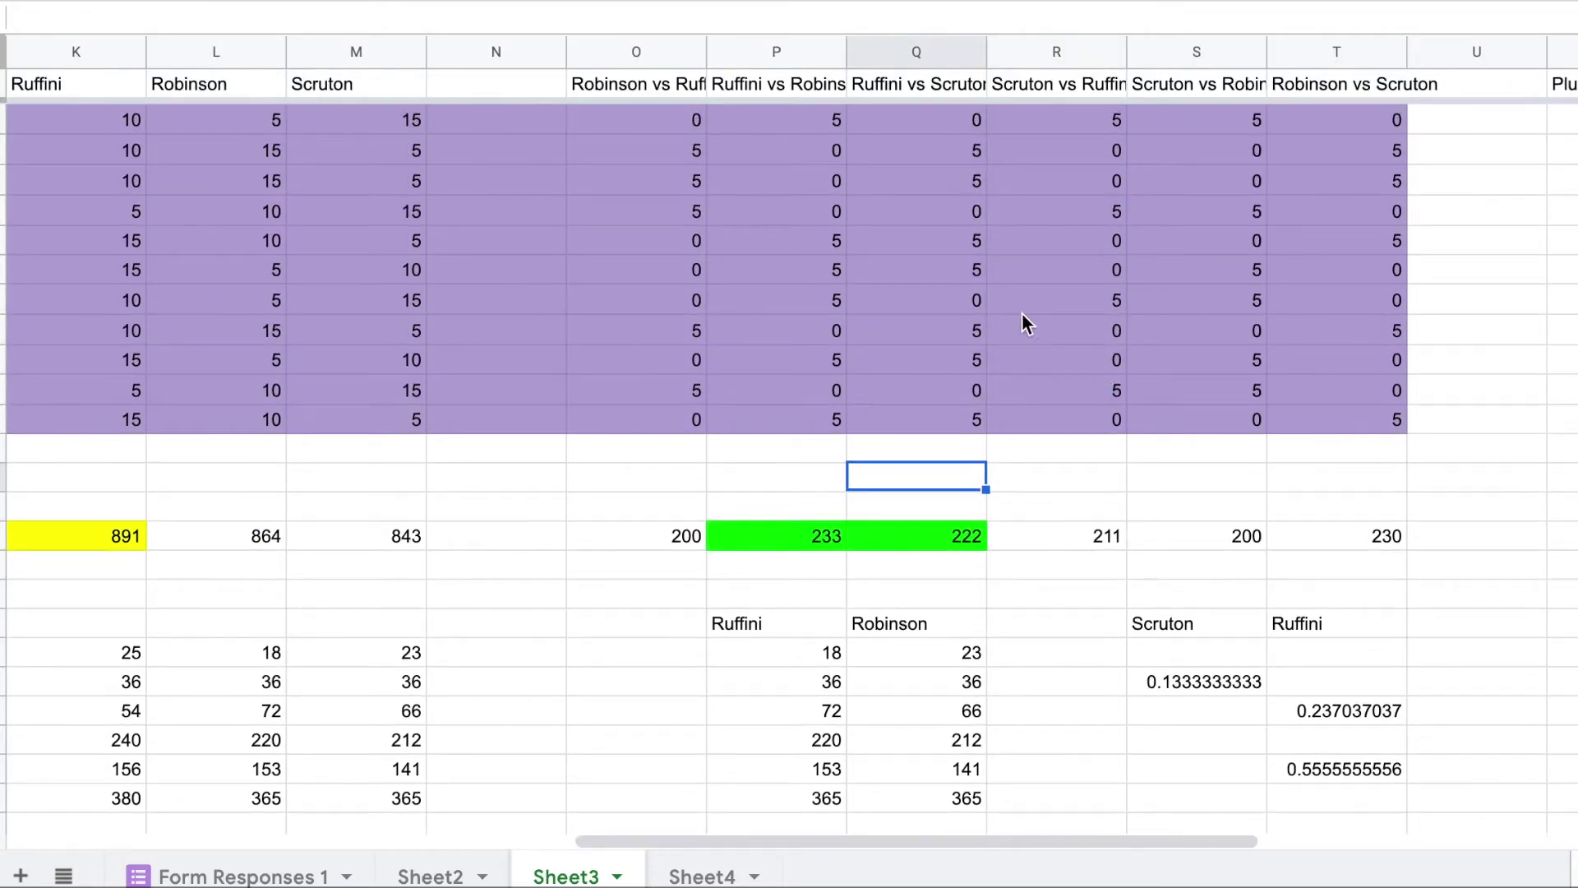
pyautogui.hscroll(5, 1023, 312)
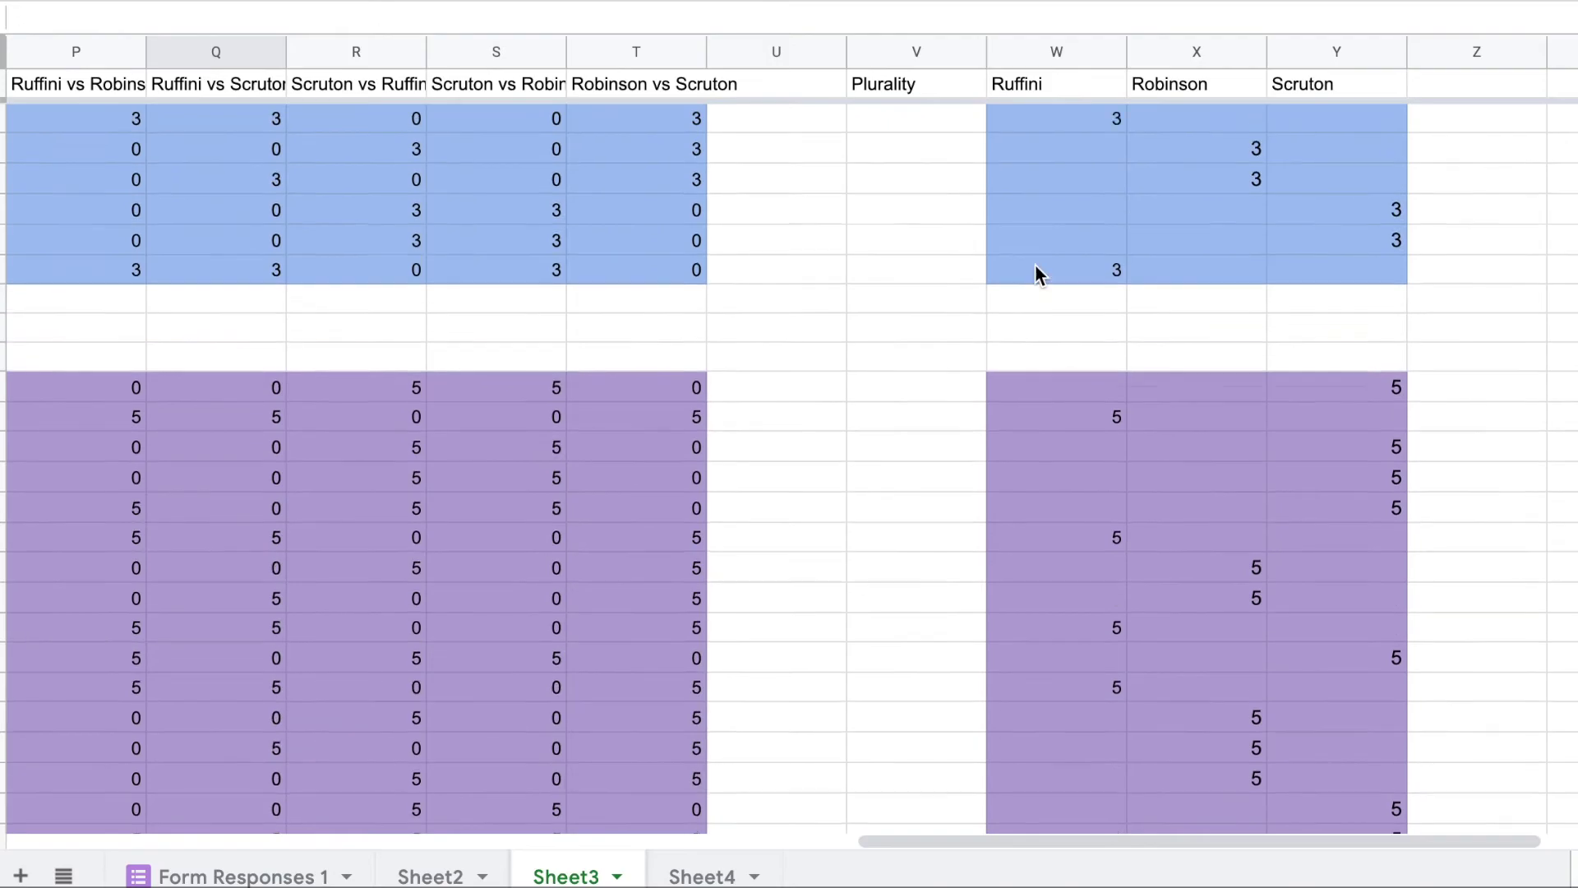
pyautogui.hscroll(2, 1043, 281)
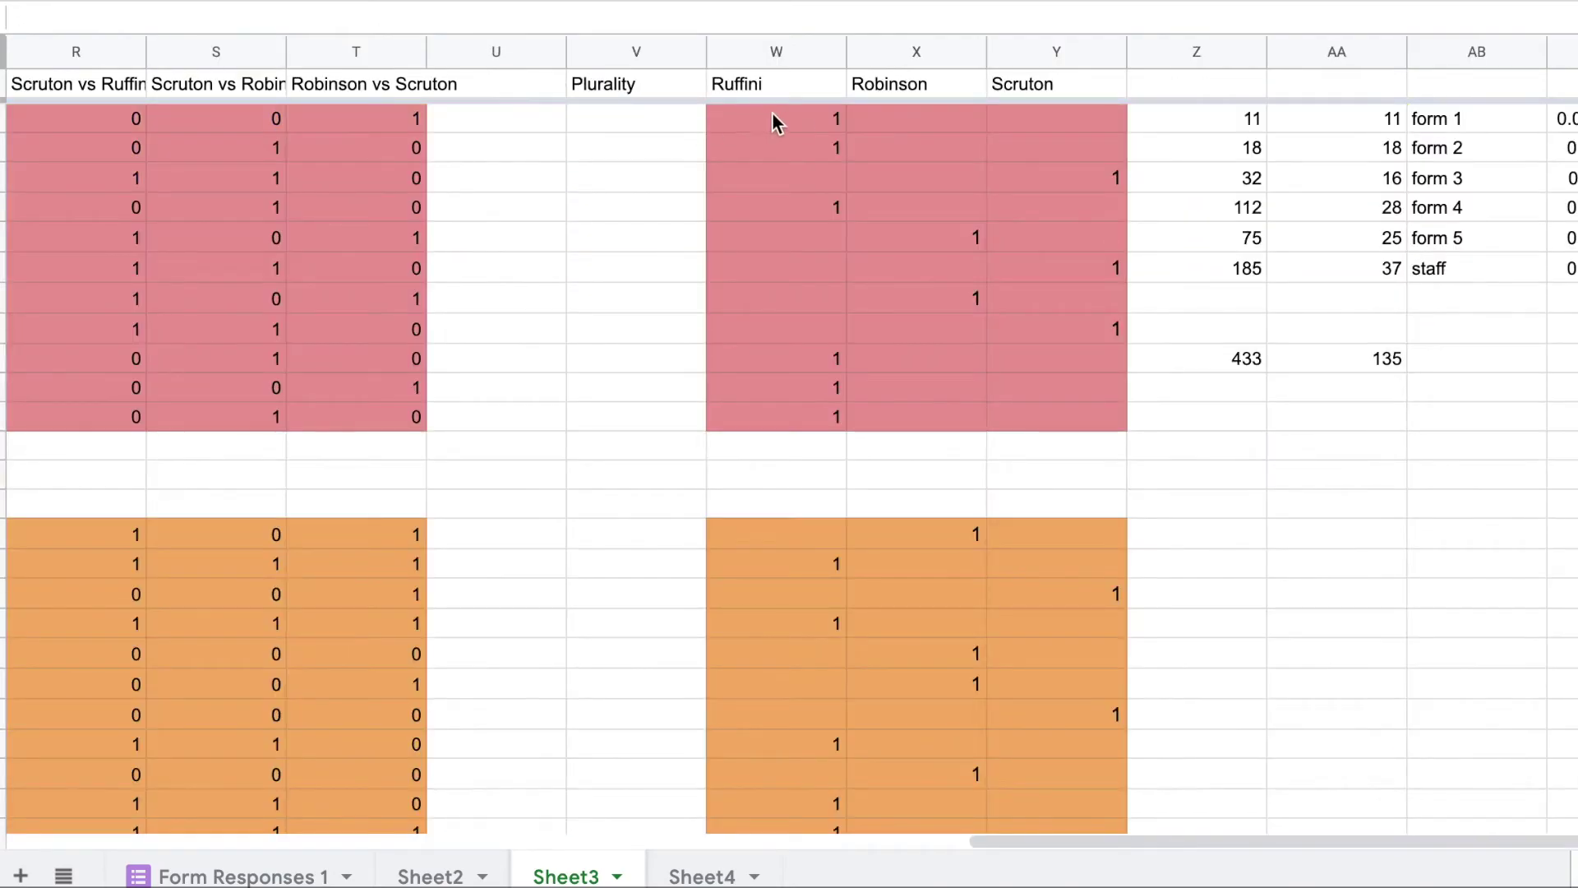
pyautogui.scroll(-10, 815, 398)
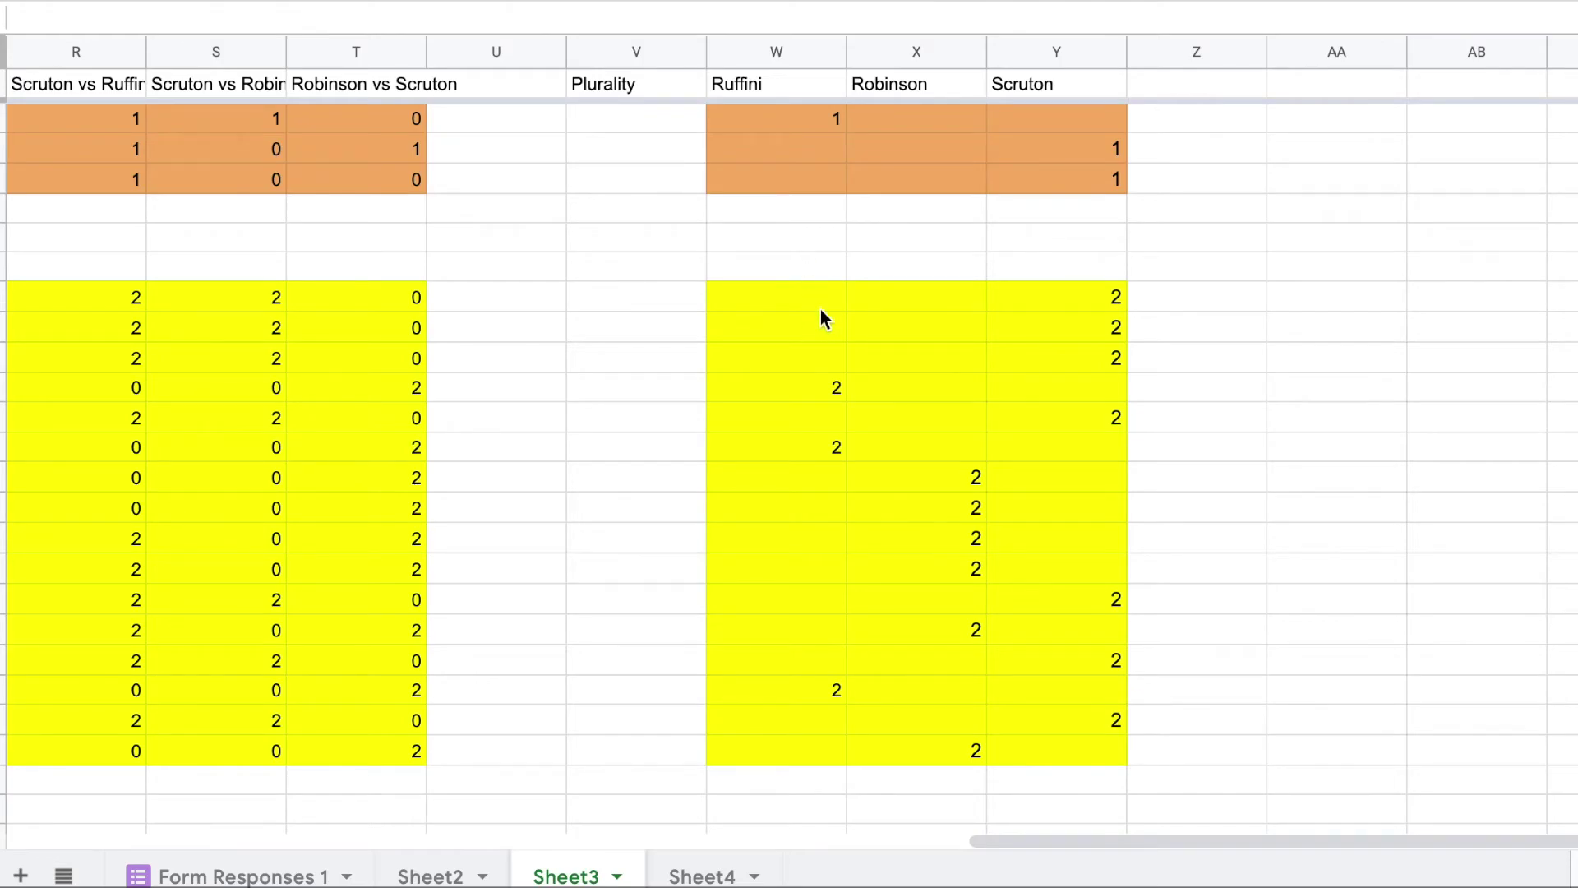
pyautogui.scroll(-5, 819, 309)
pyautogui.scroll(-8, 768, 628)
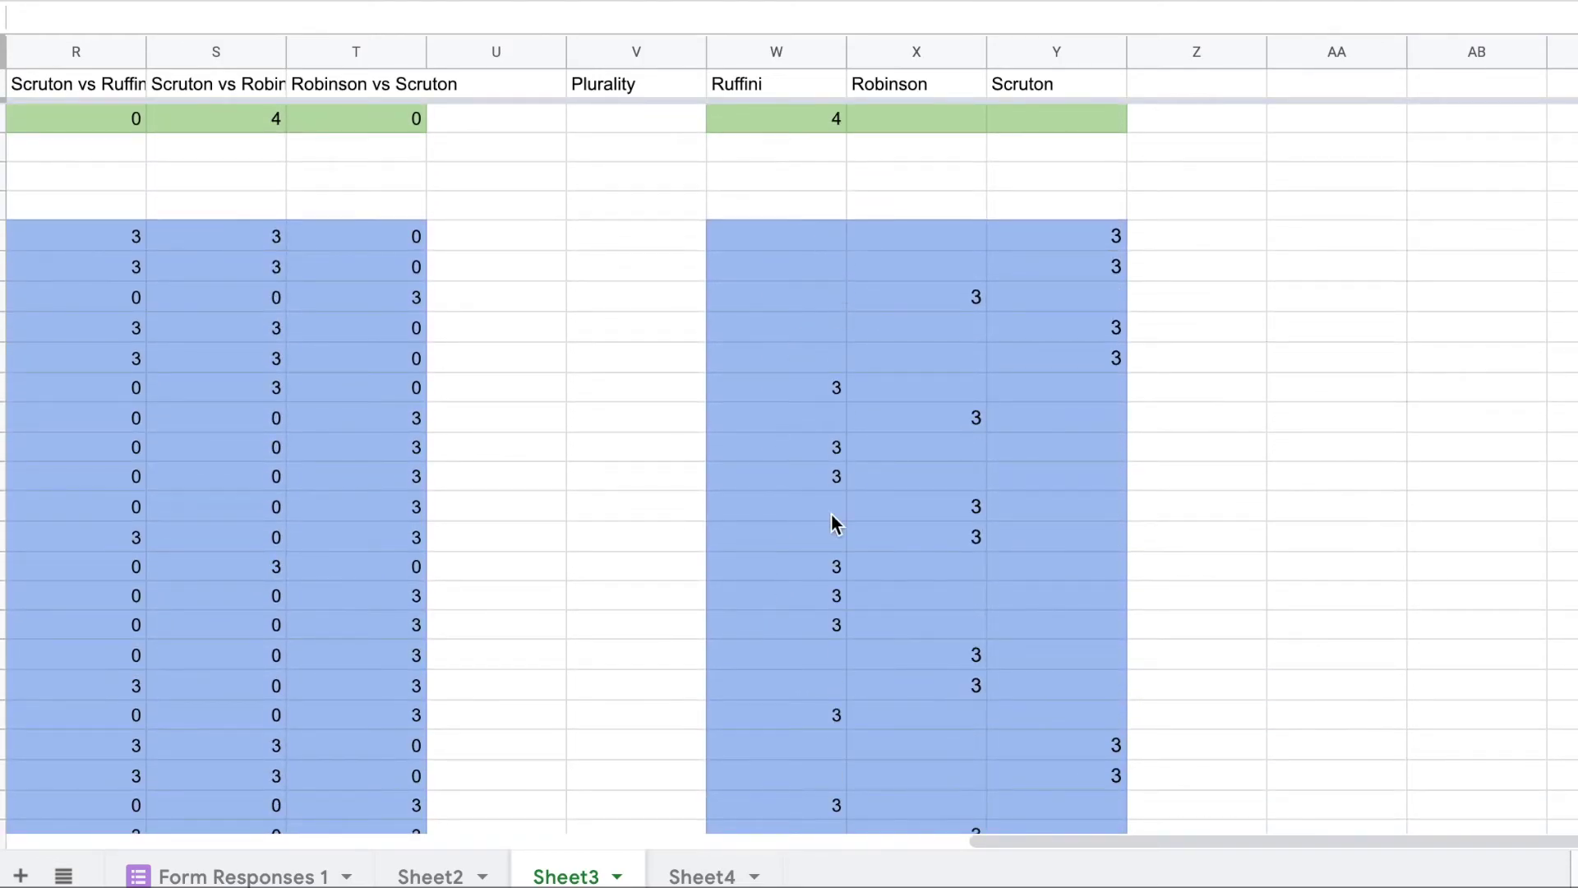
pyautogui.scroll(-10, 830, 514)
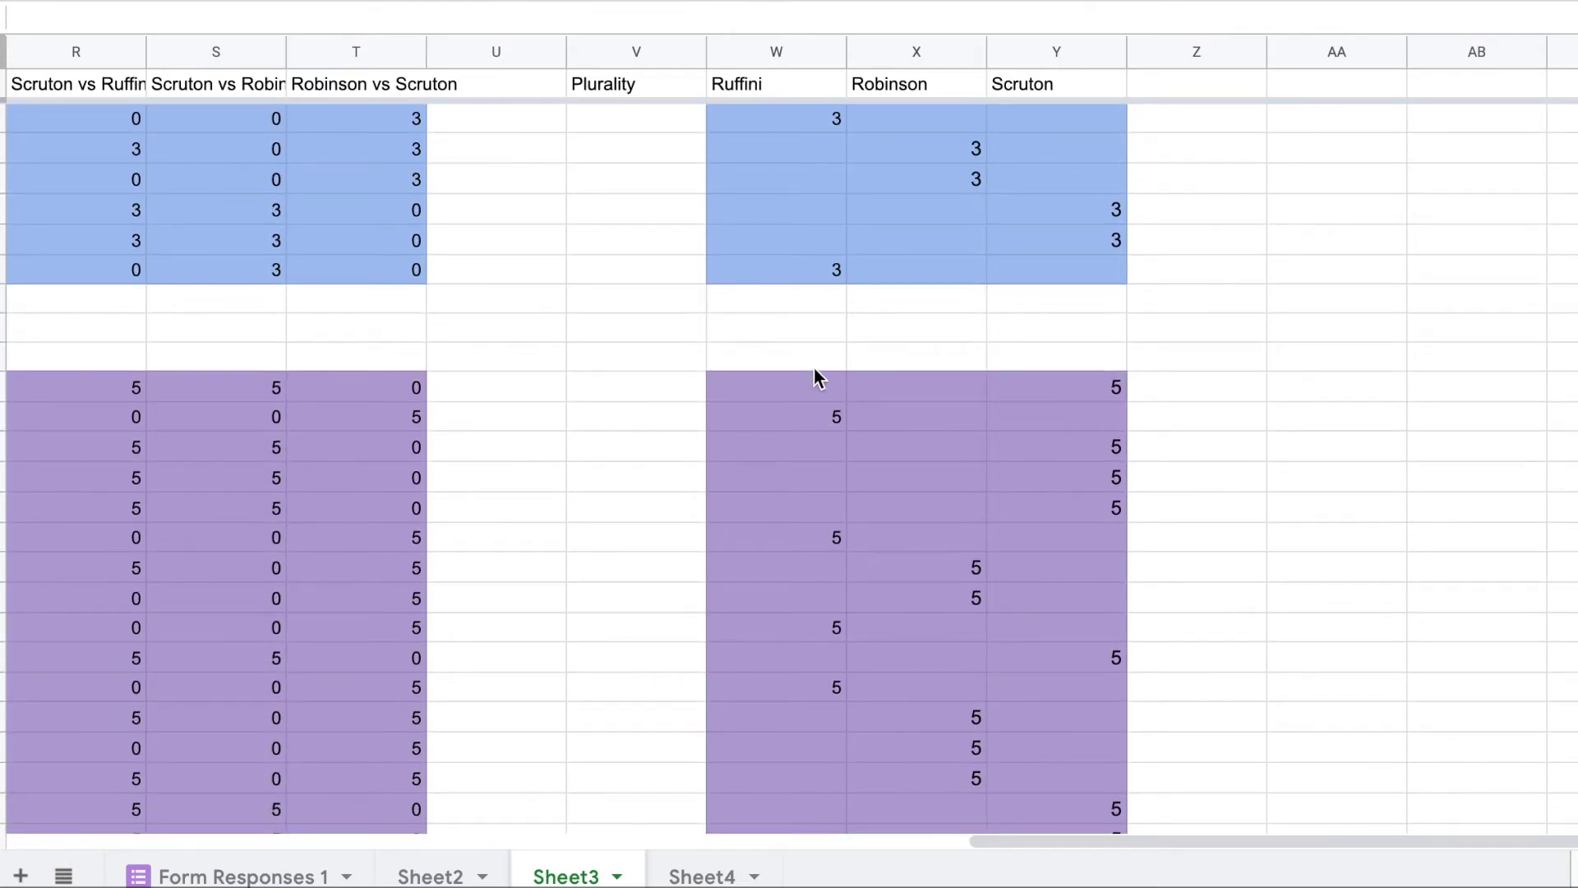
pyautogui.scroll(-10, 719, 359)
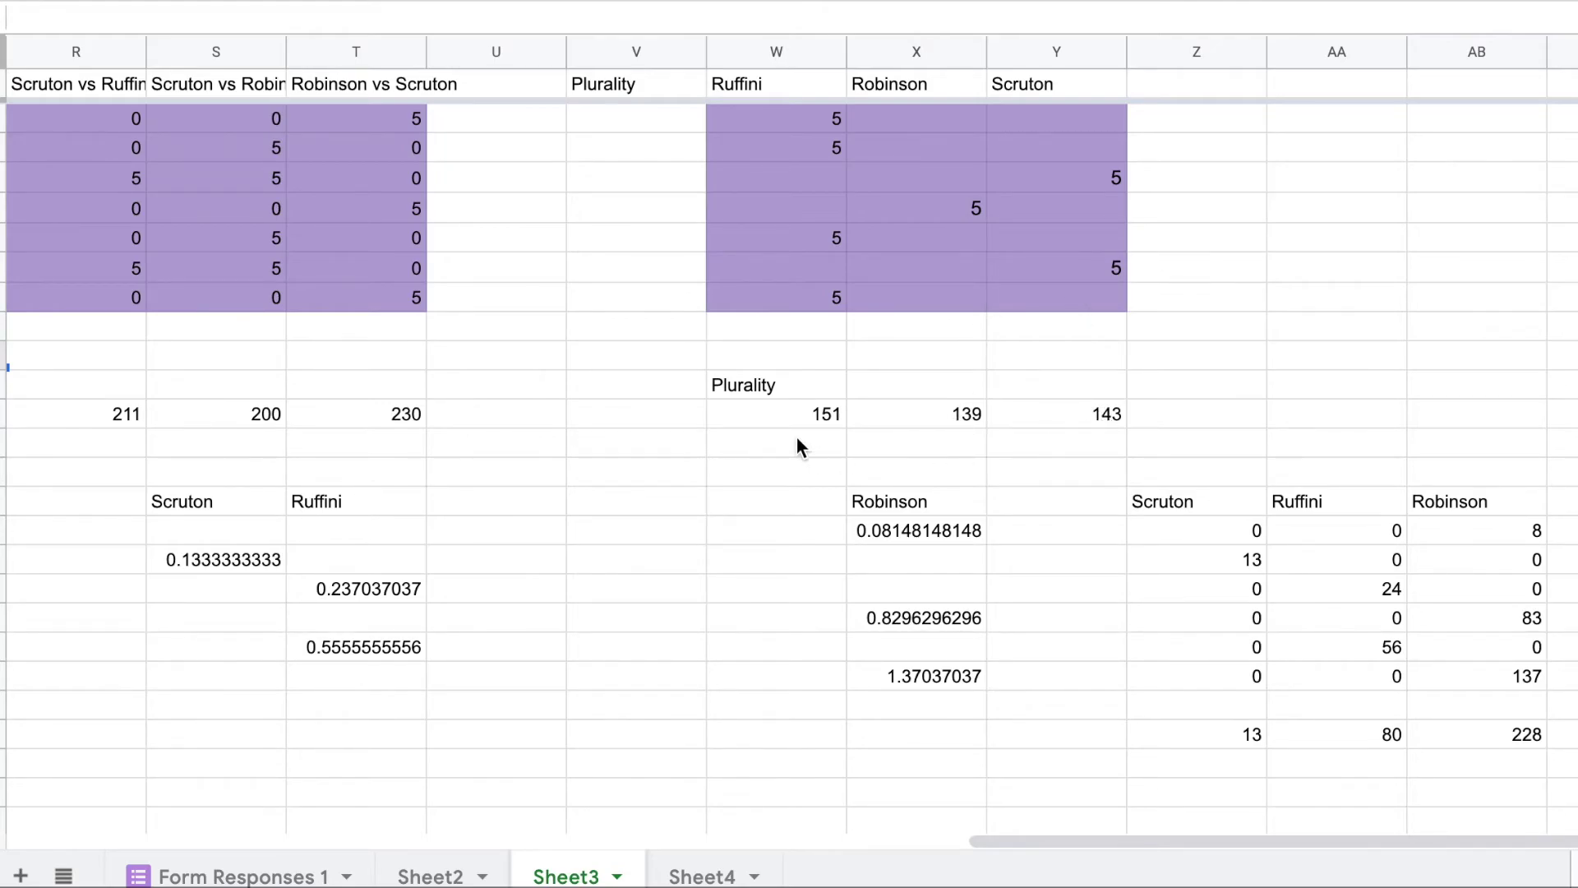
pyautogui.scroll(15, 792, 415)
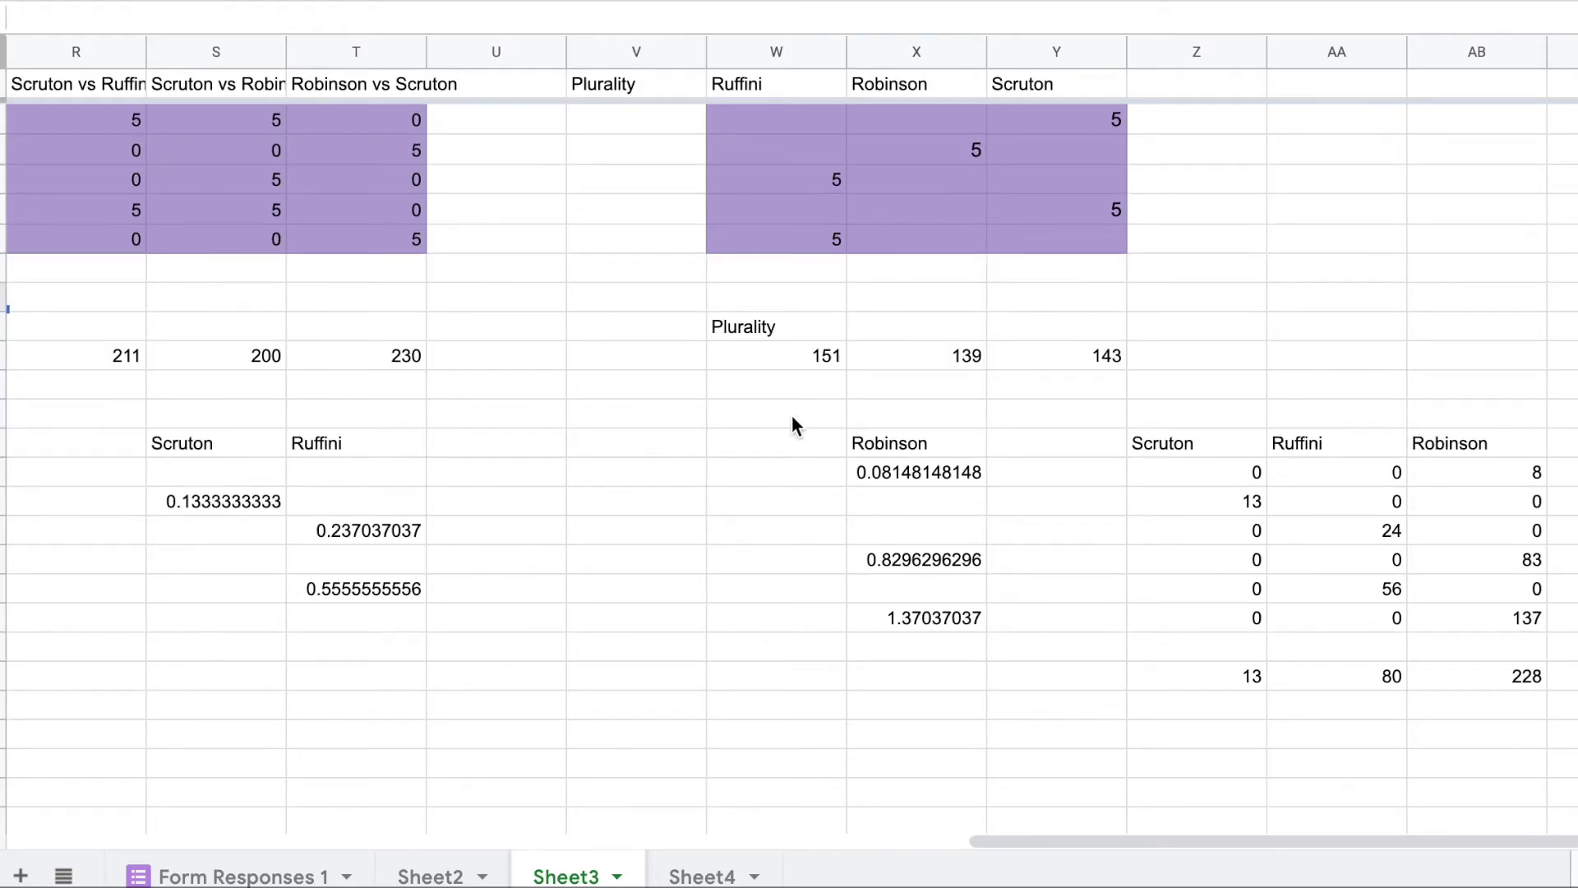
pyautogui.hscroll(-10, 792, 415)
pyautogui.hscroll(3, 509, 317)
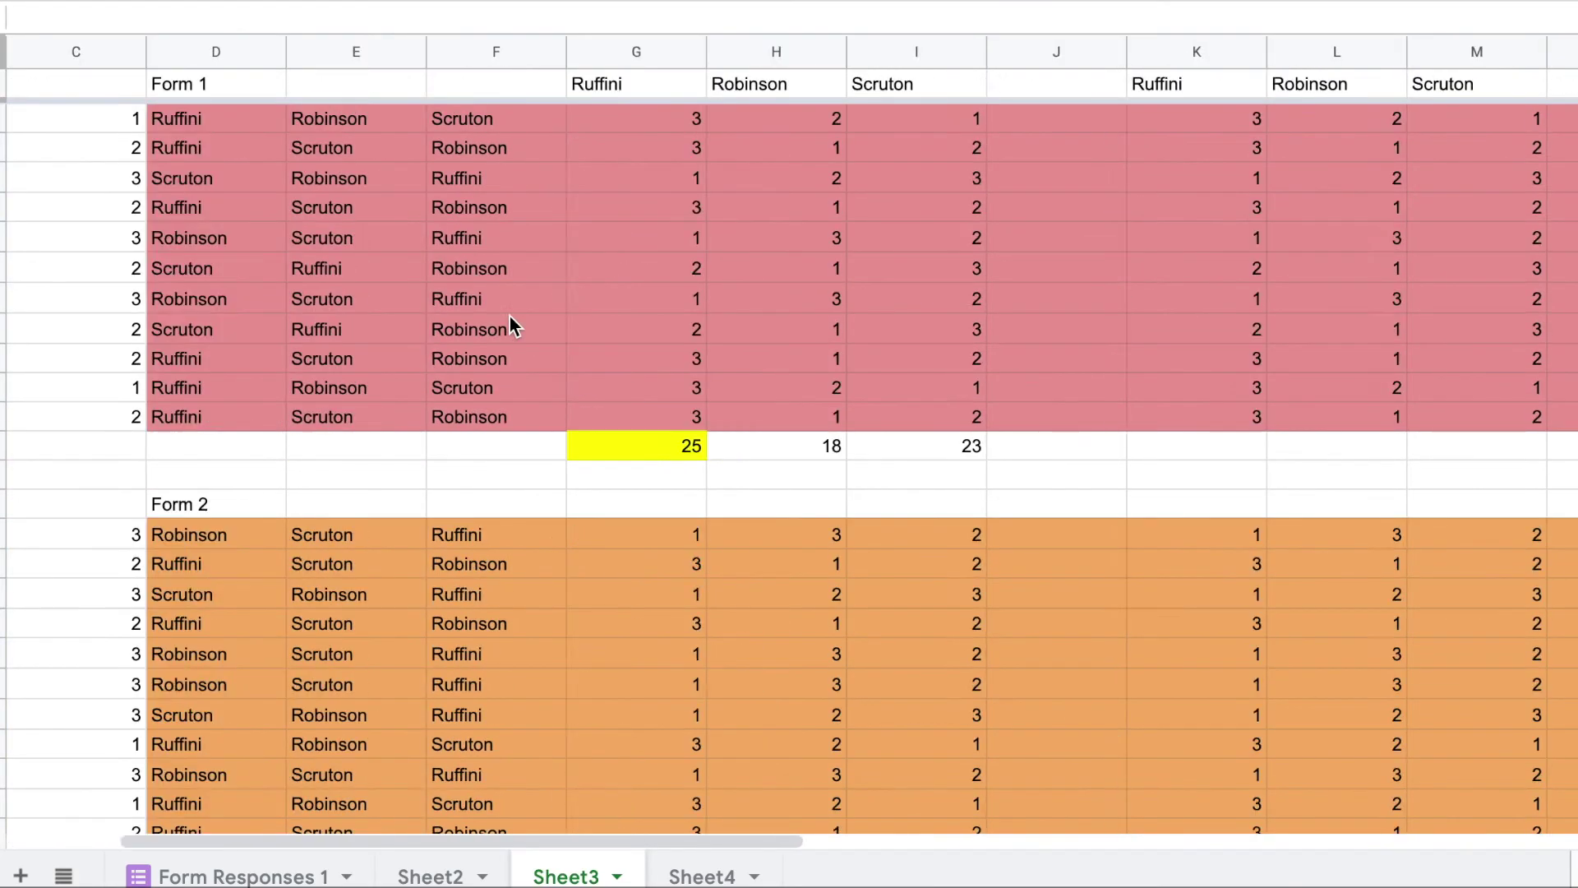
pyautogui.hscroll(-3, 228, 223)
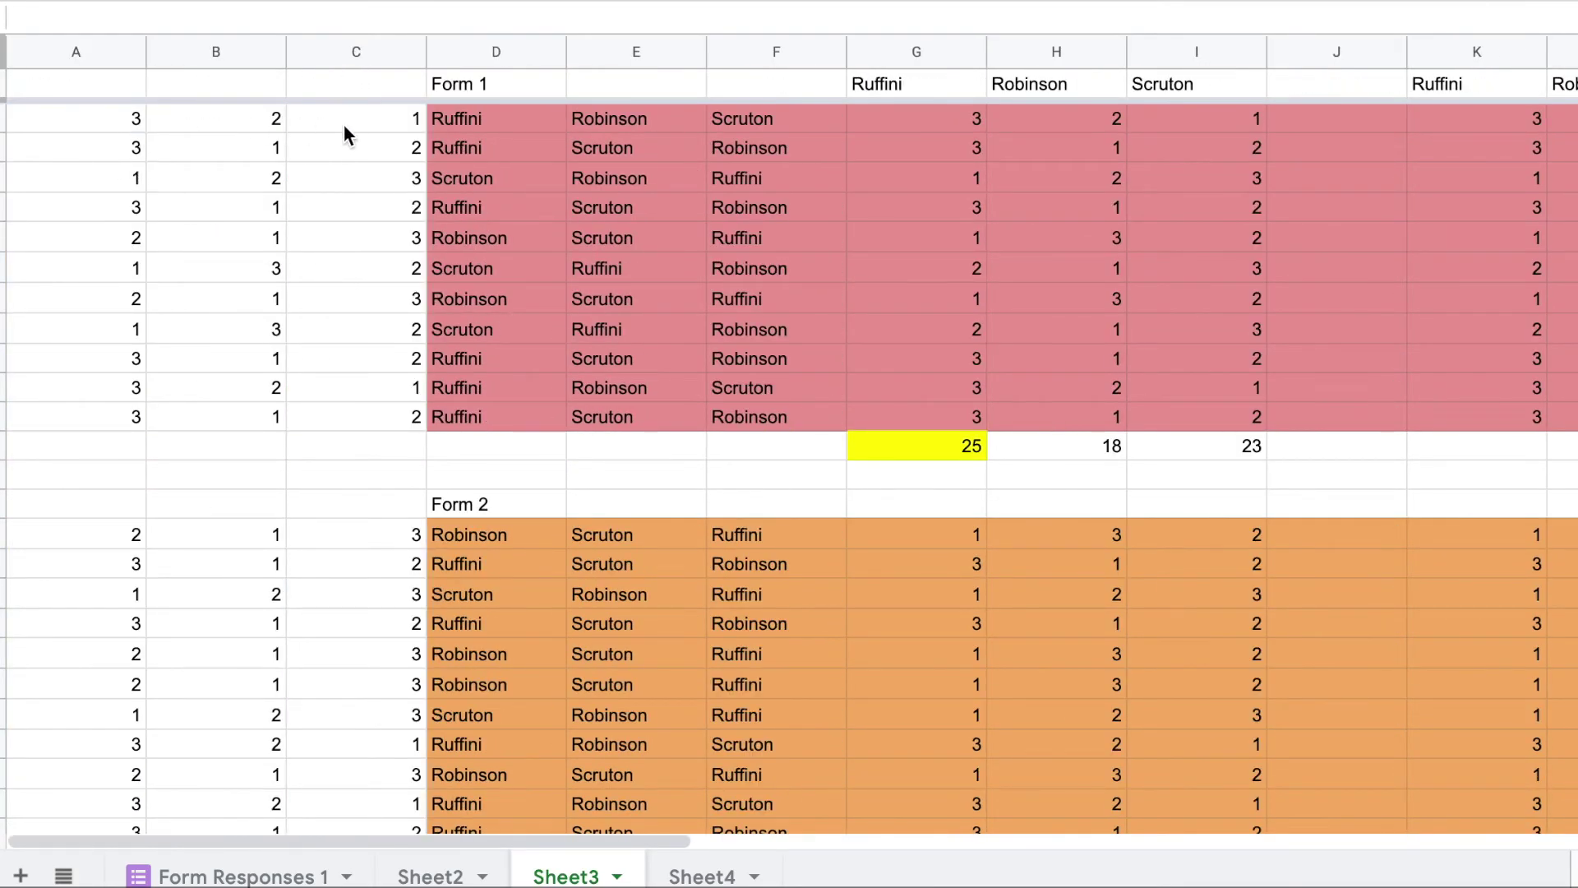
pyautogui.hscroll(4, 597, 200)
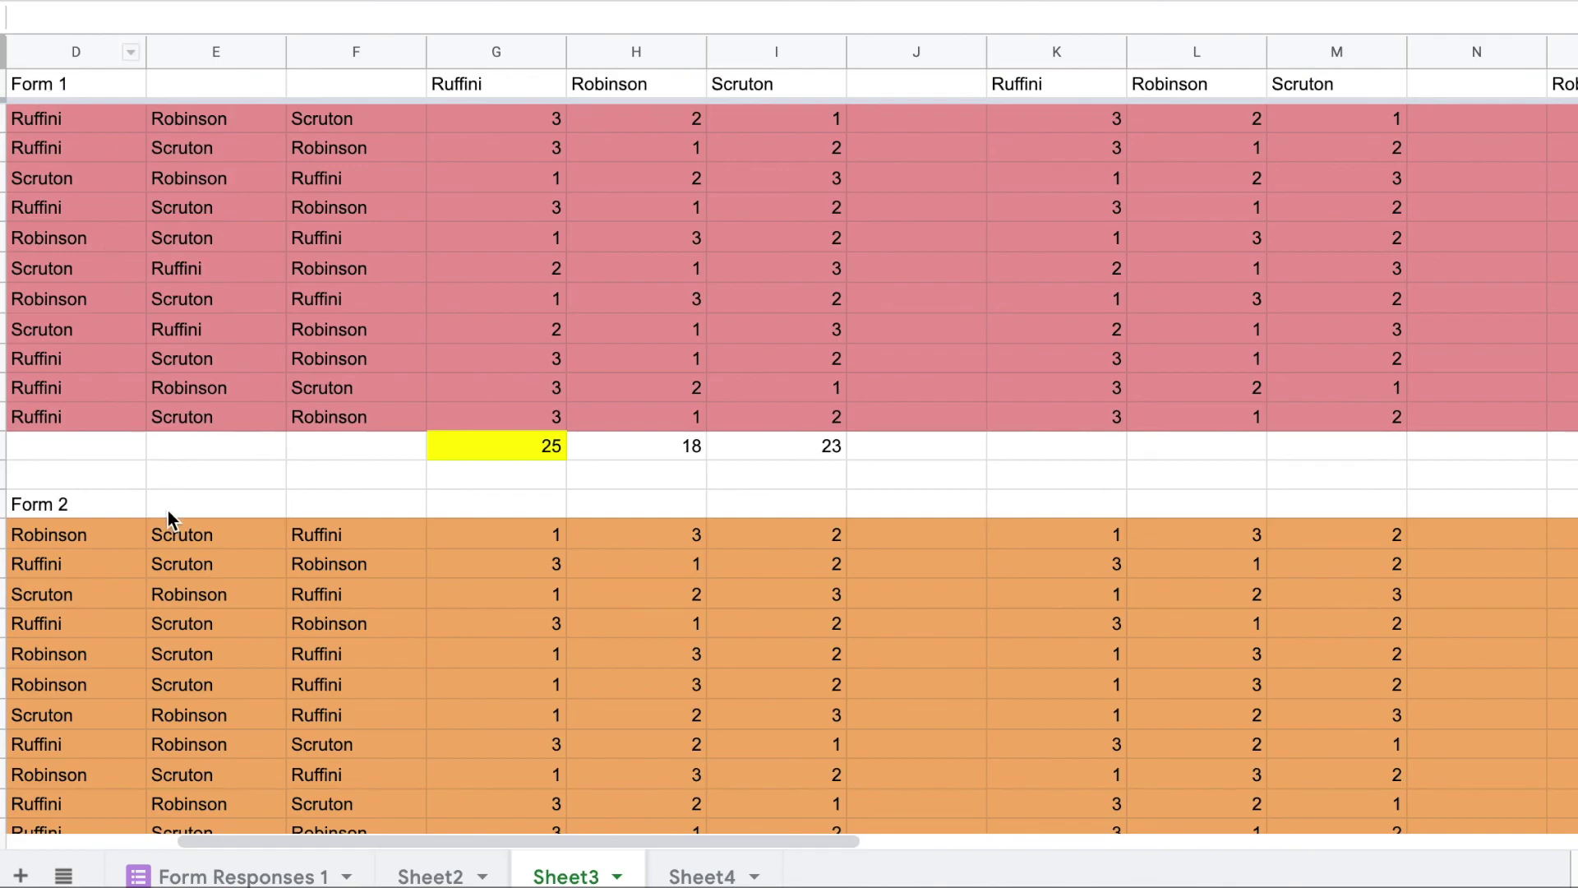
pyautogui.hscroll(10, 337, 535)
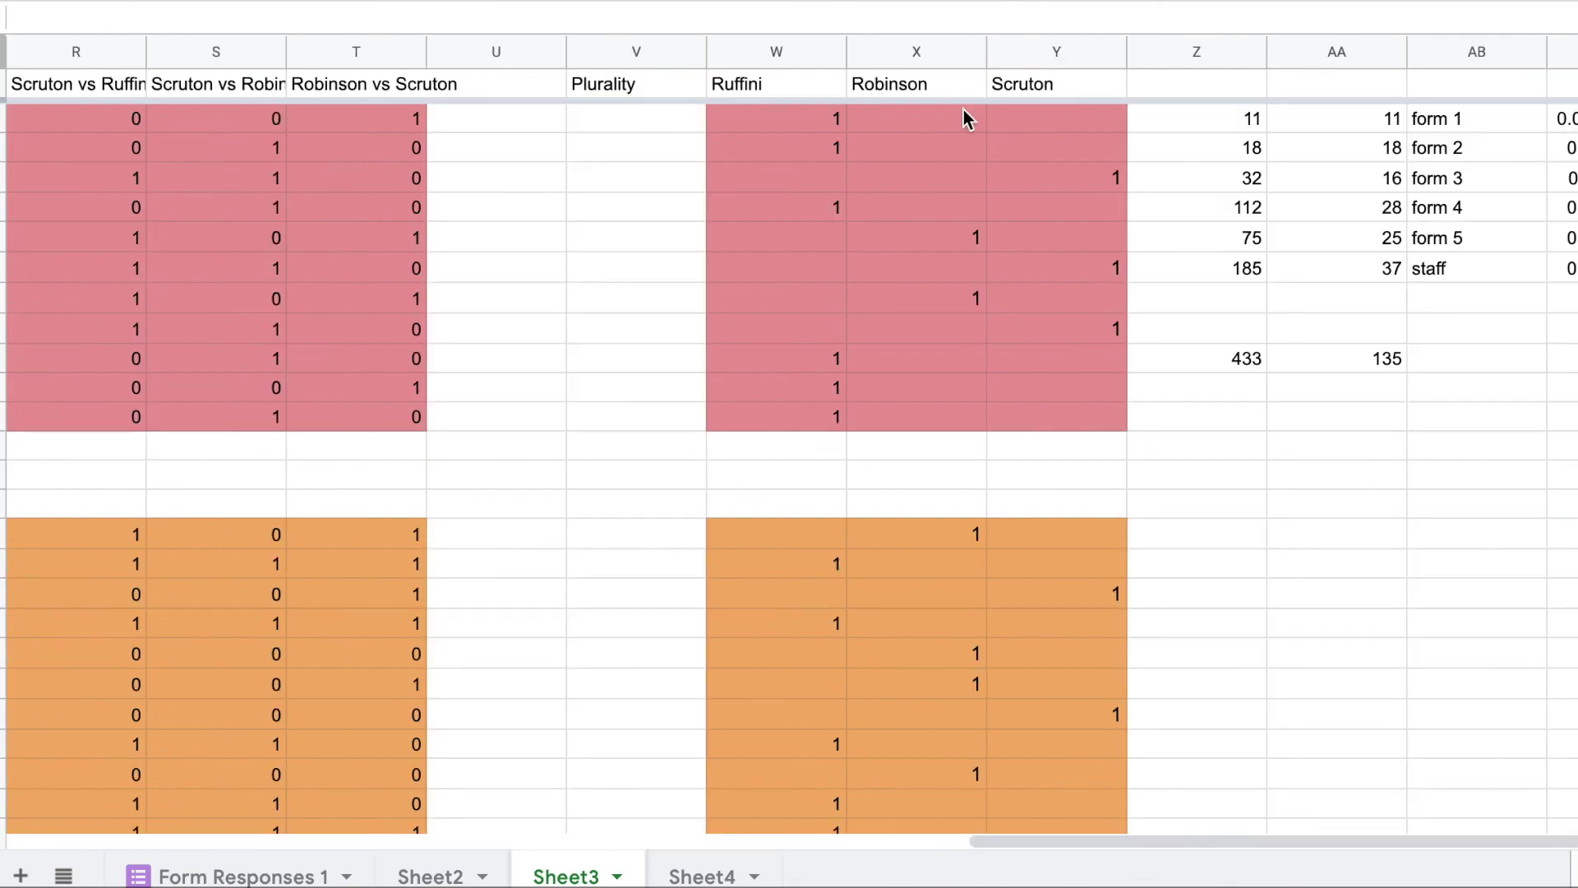